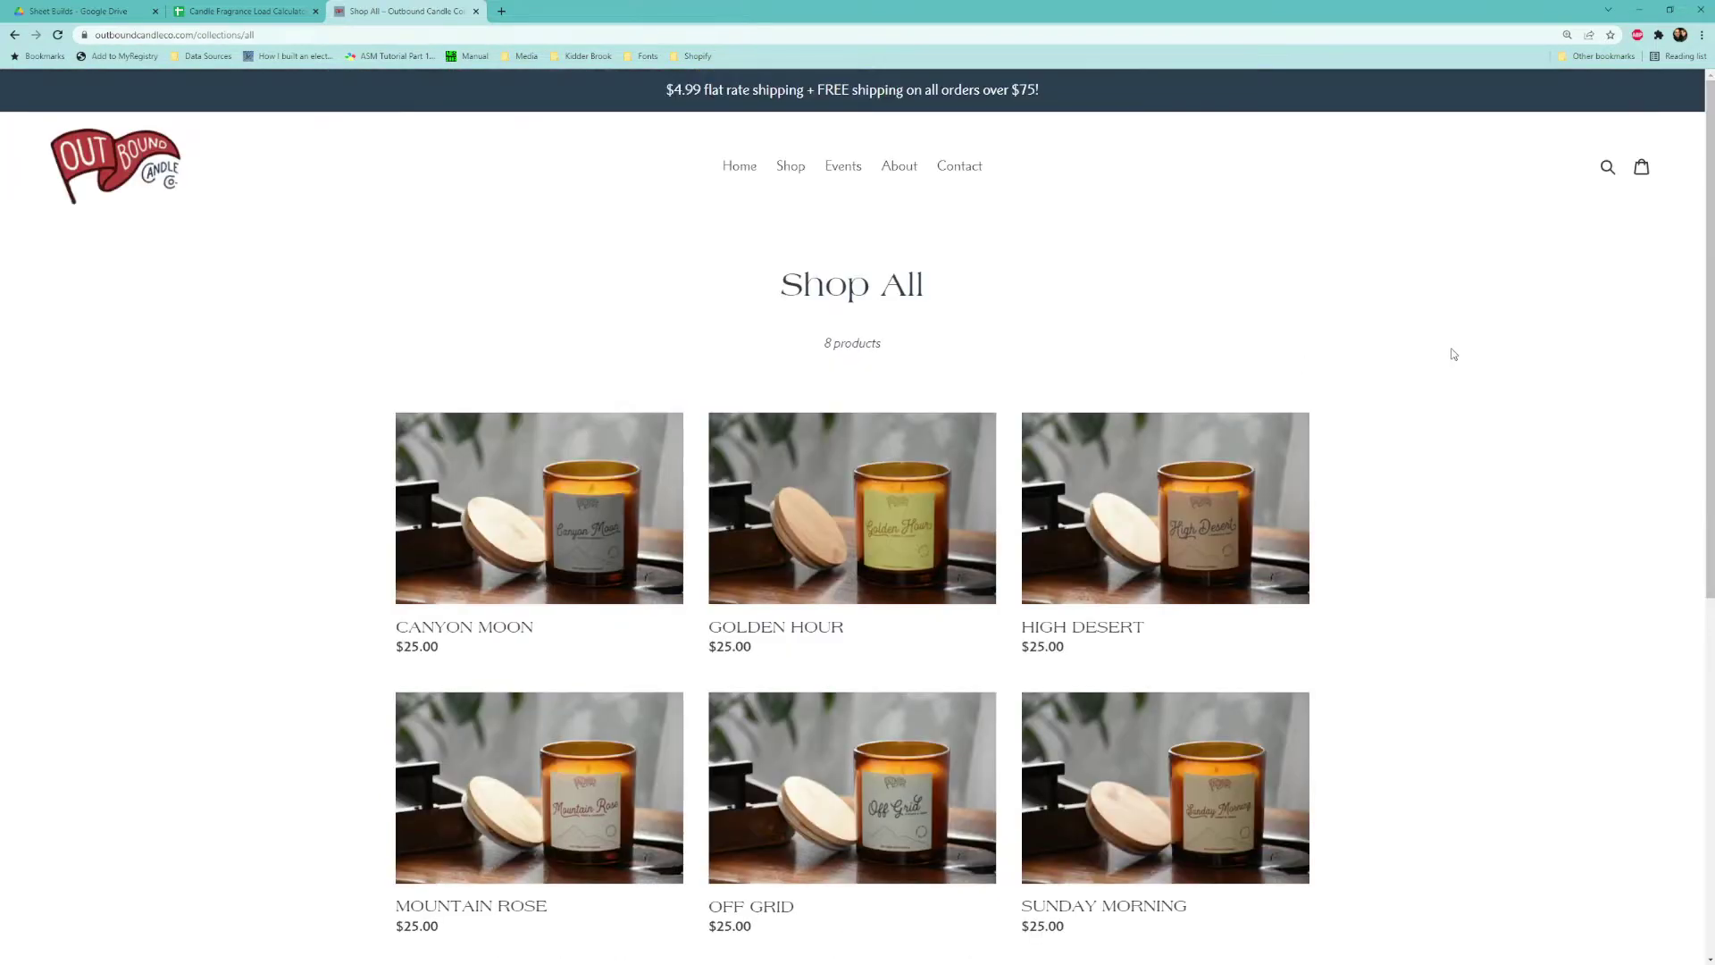
{"action": "scroll", "coordinate": [1454, 352], "scroll_direction": "down", "scroll_amount": 4}
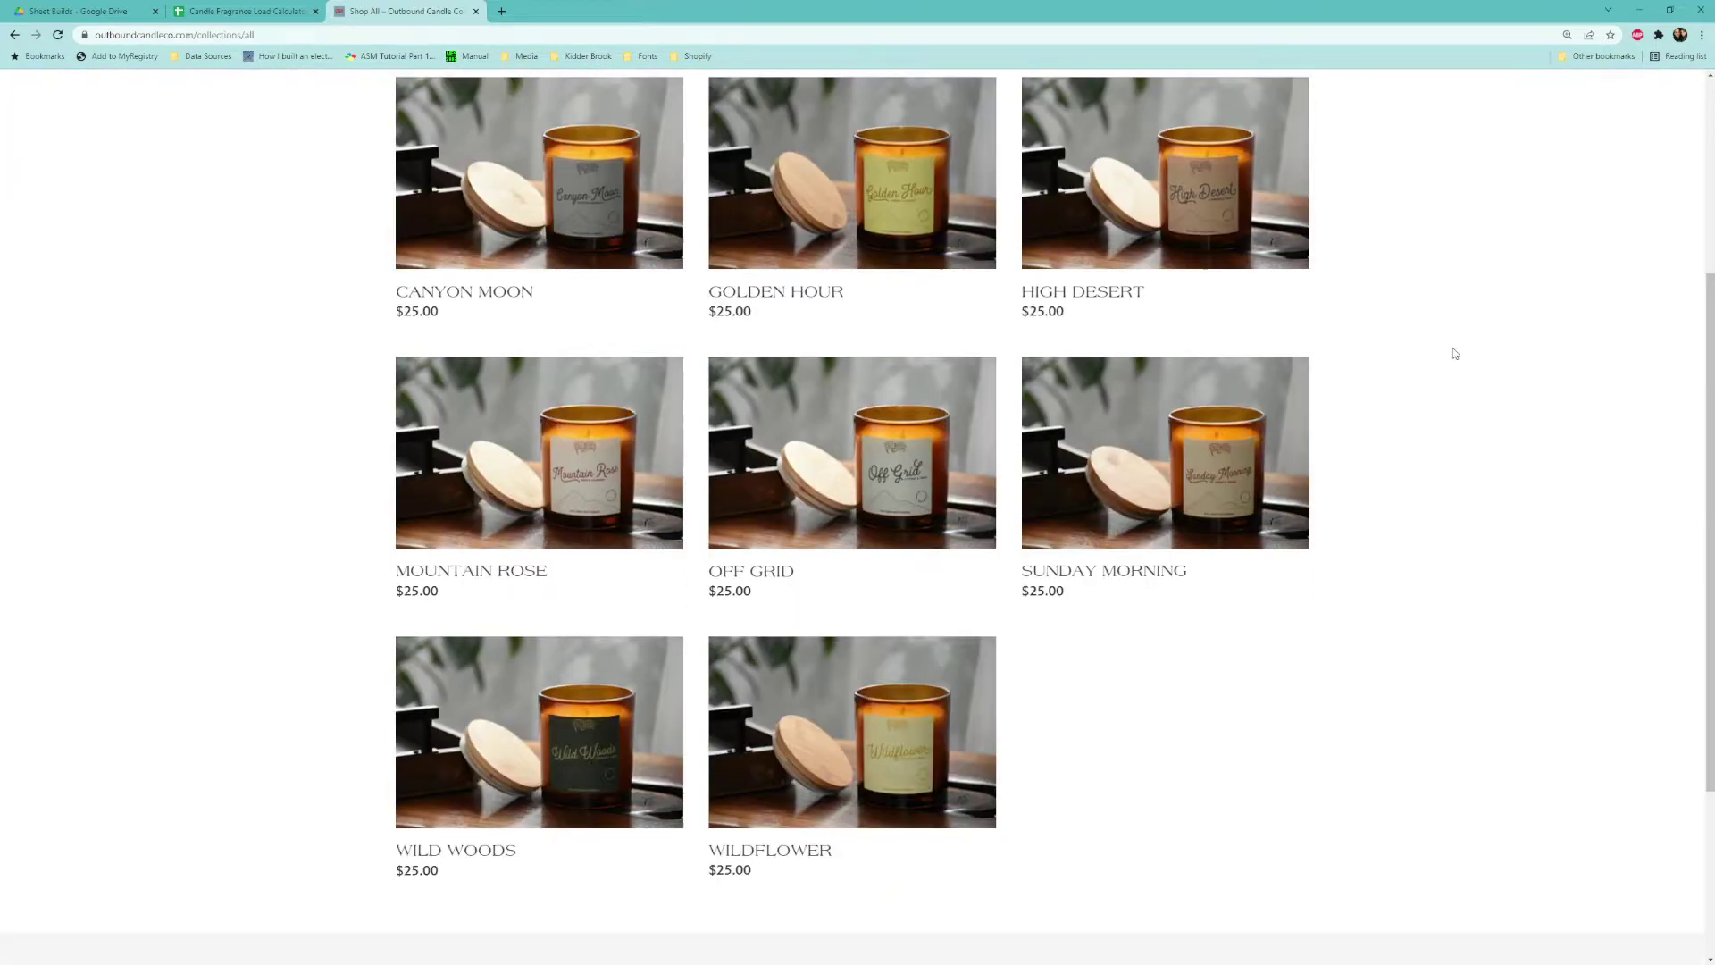
- Scroll the Outbound Candle Co collection and open the Wild Woods candle's product page
{"action": "left_click", "coordinate": [455, 850]}
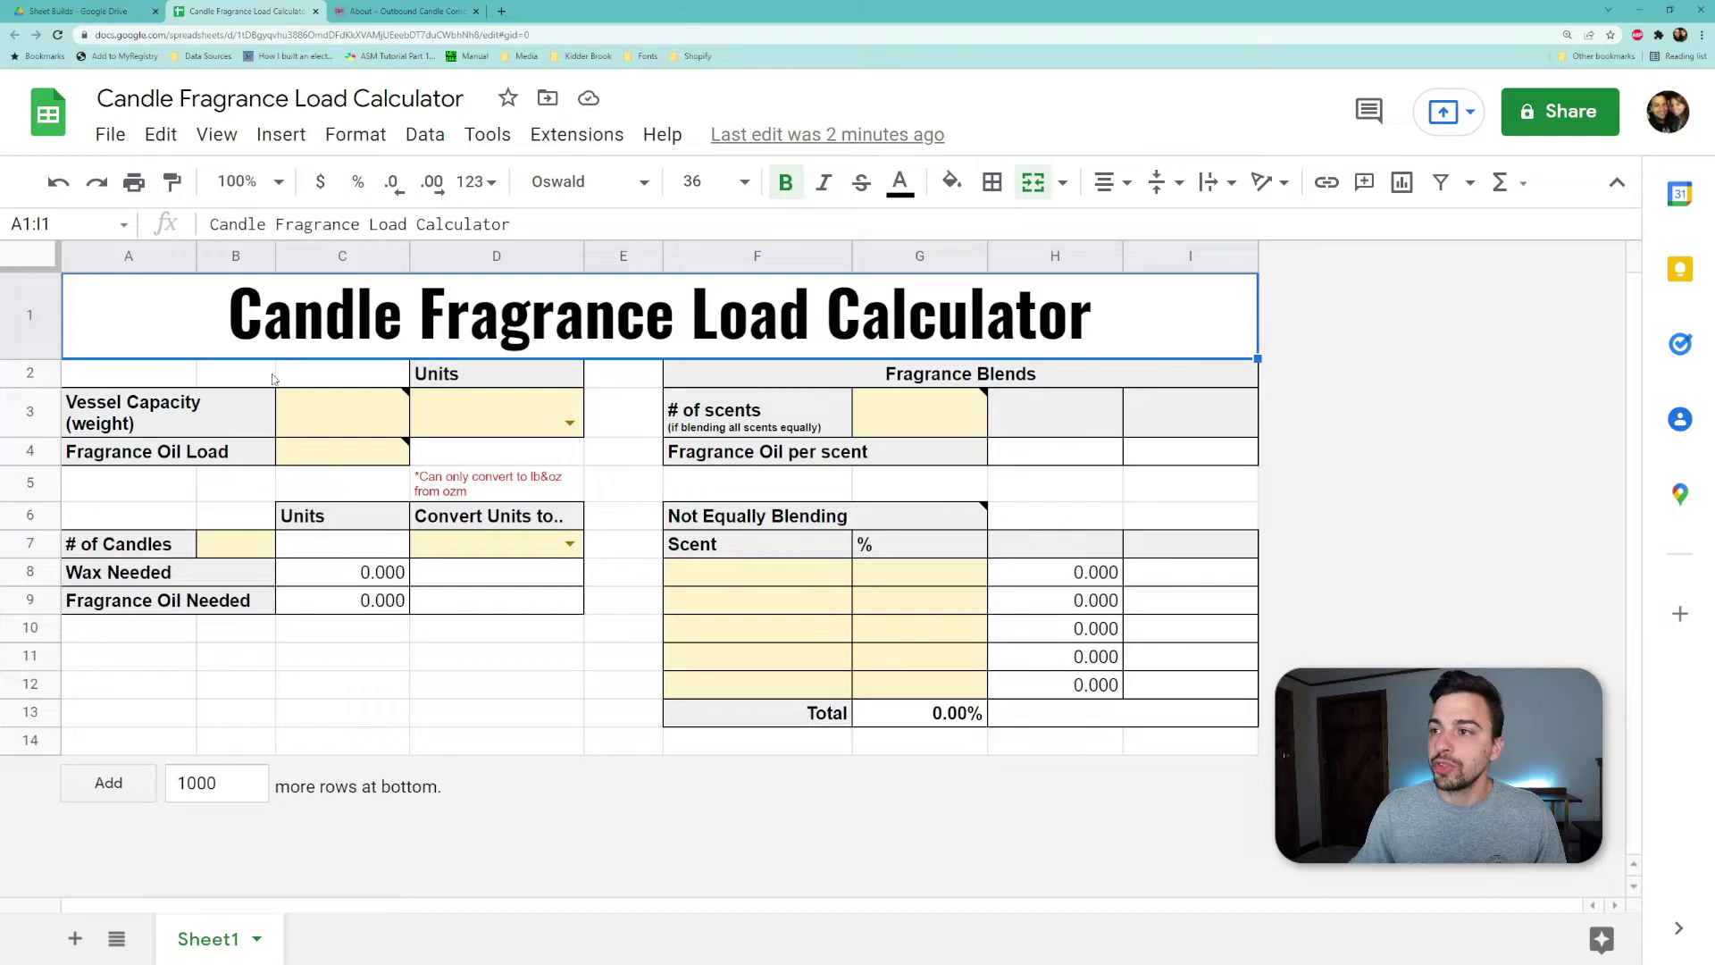
{"action": "left_click", "coordinate": [324, 423]}
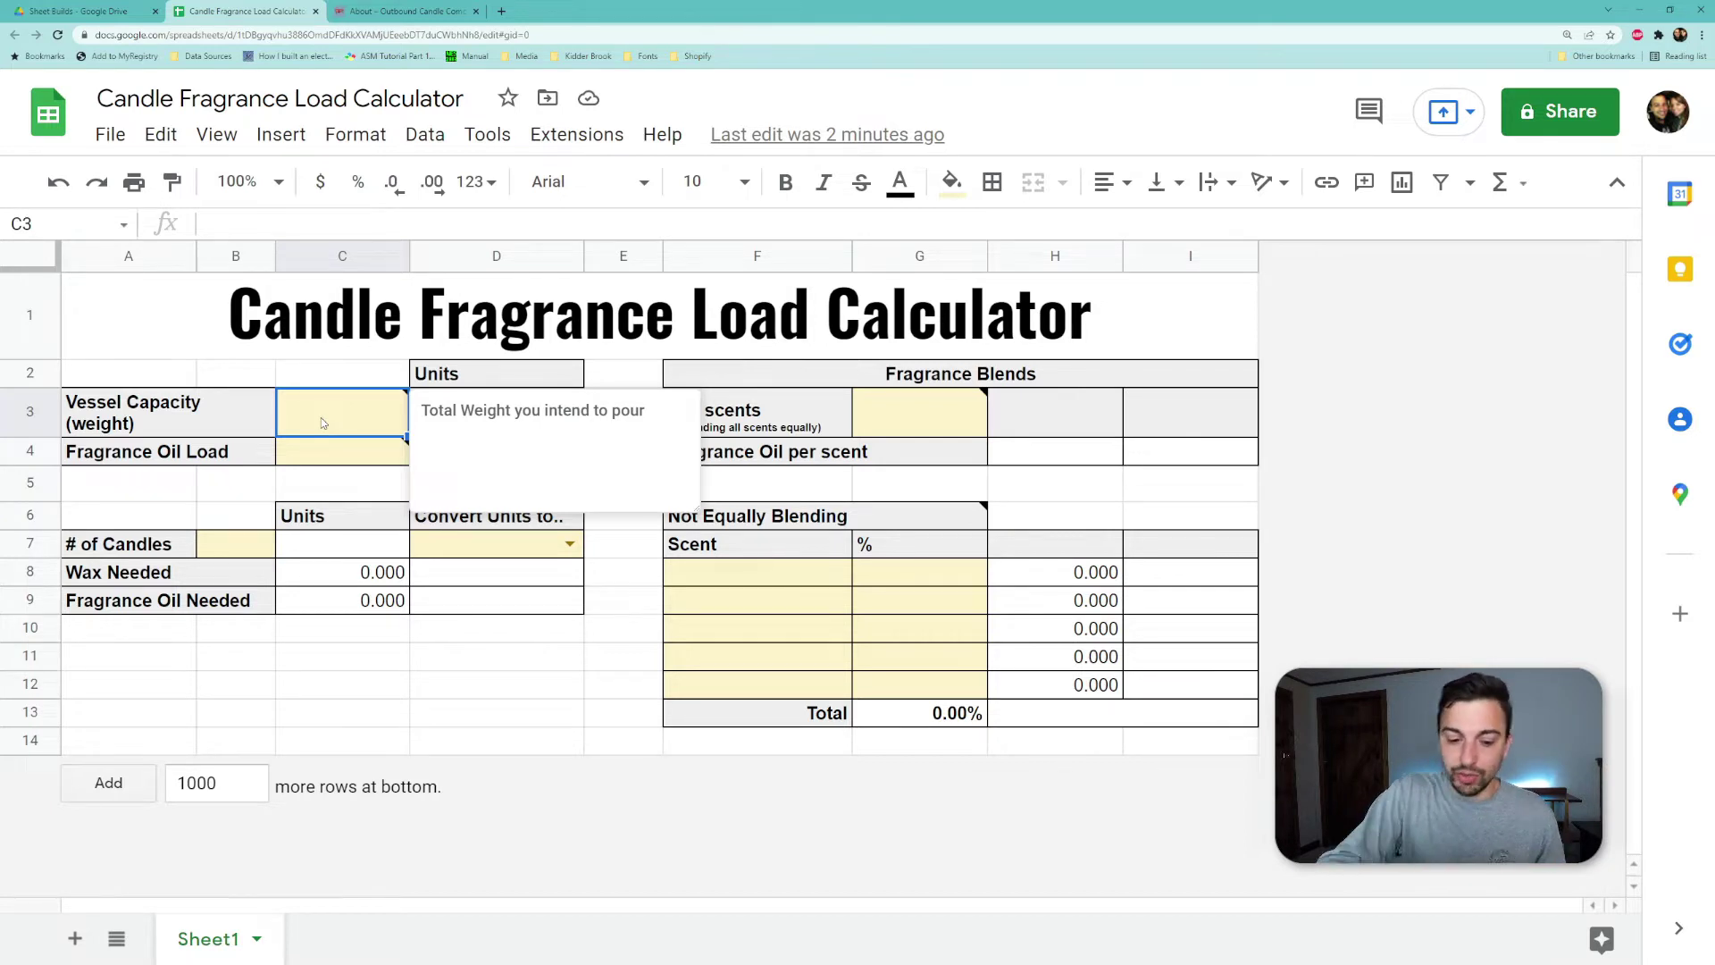
- Enter 8 ozm vessel capacity, 10% fragrance load and 1 candle, yielding 7.273 wax and 0.727 oil
{"action": "type", "text": "8"}
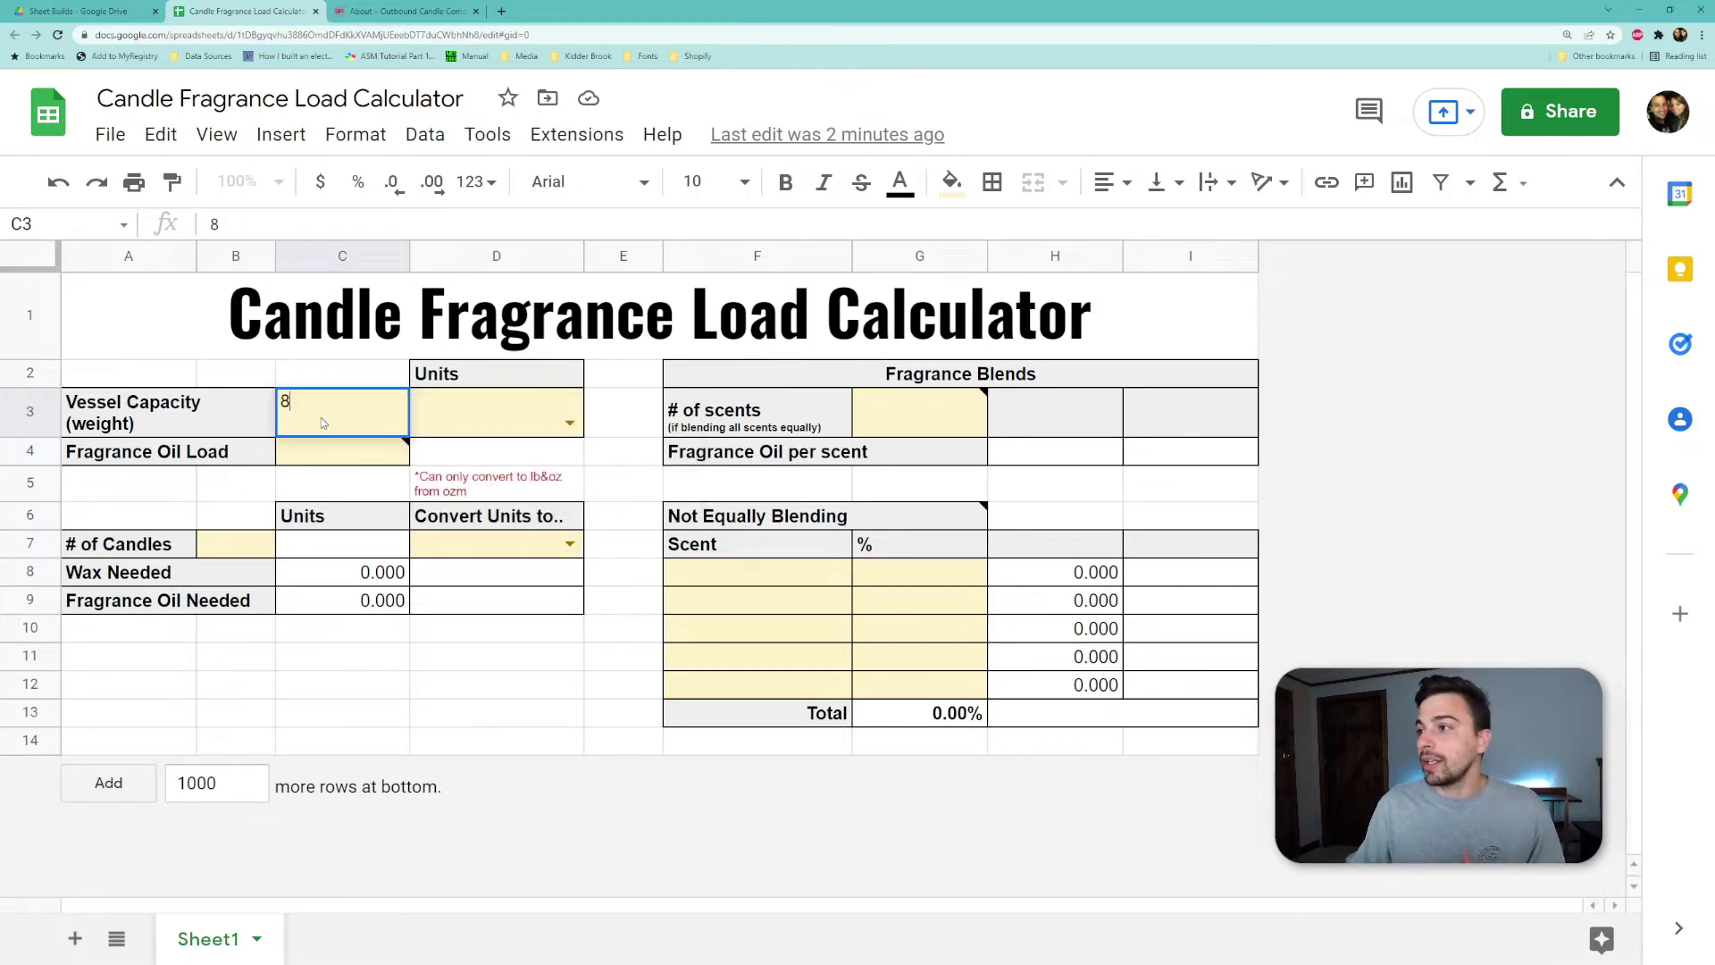
{"action": "left_click", "coordinate": [569, 422]}
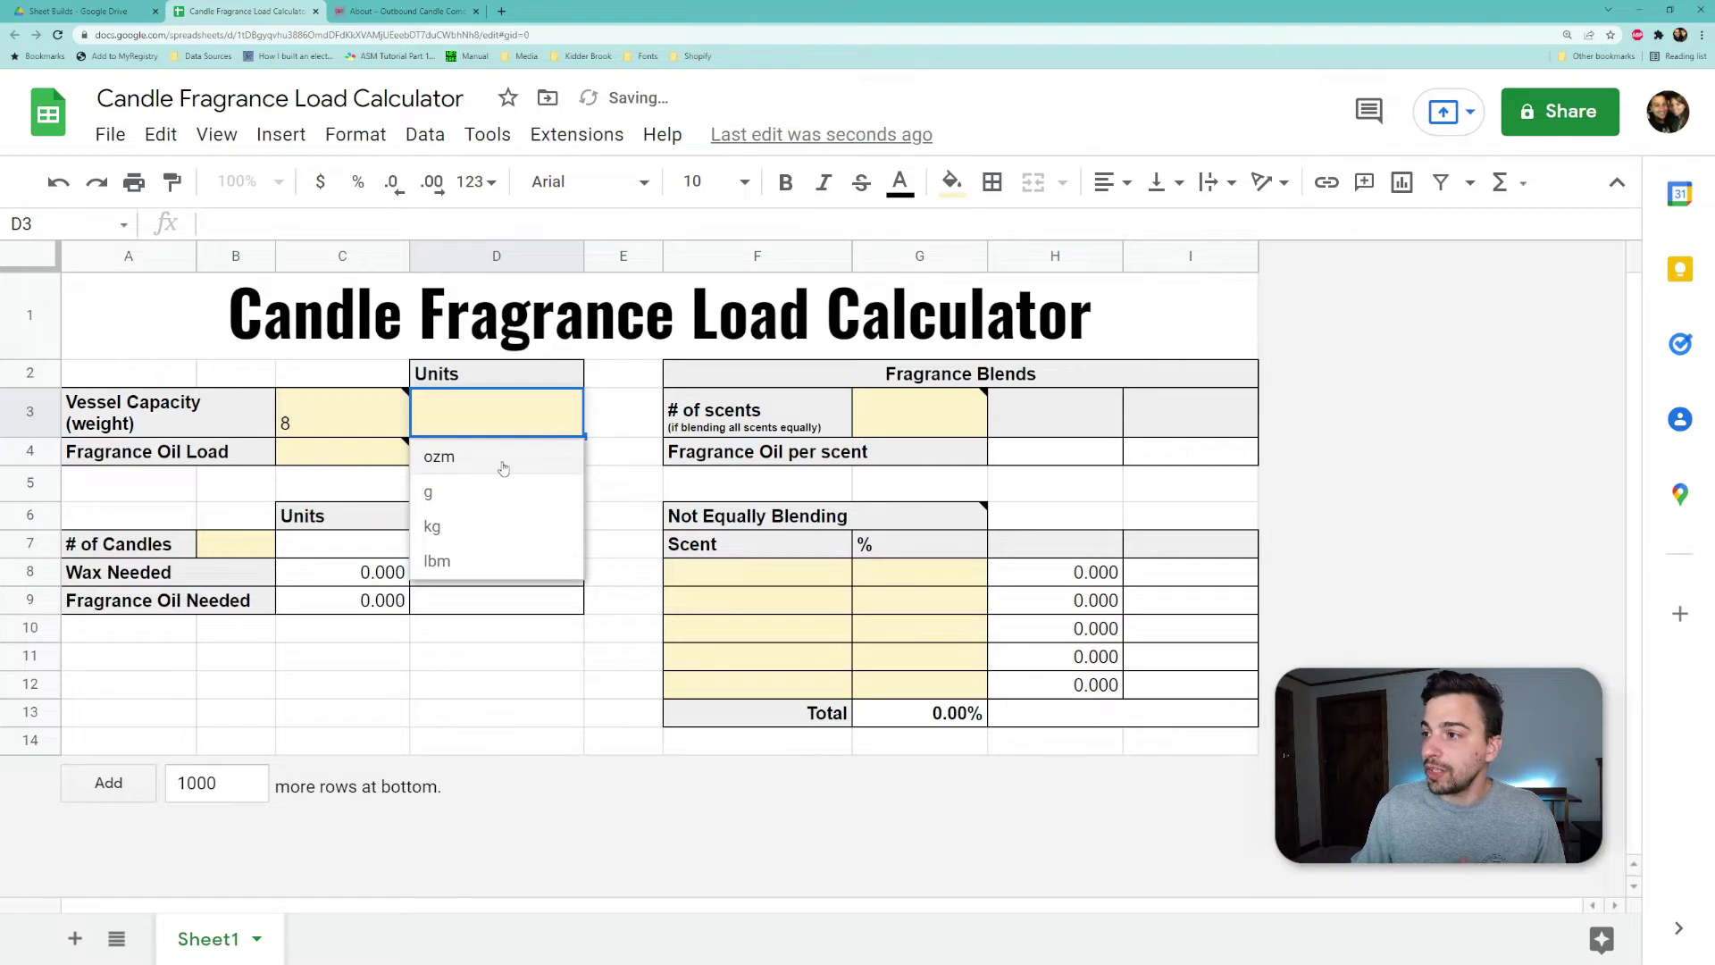
{"action": "left_click", "coordinate": [509, 461]}
{"action": "left_click", "coordinate": [337, 457]}
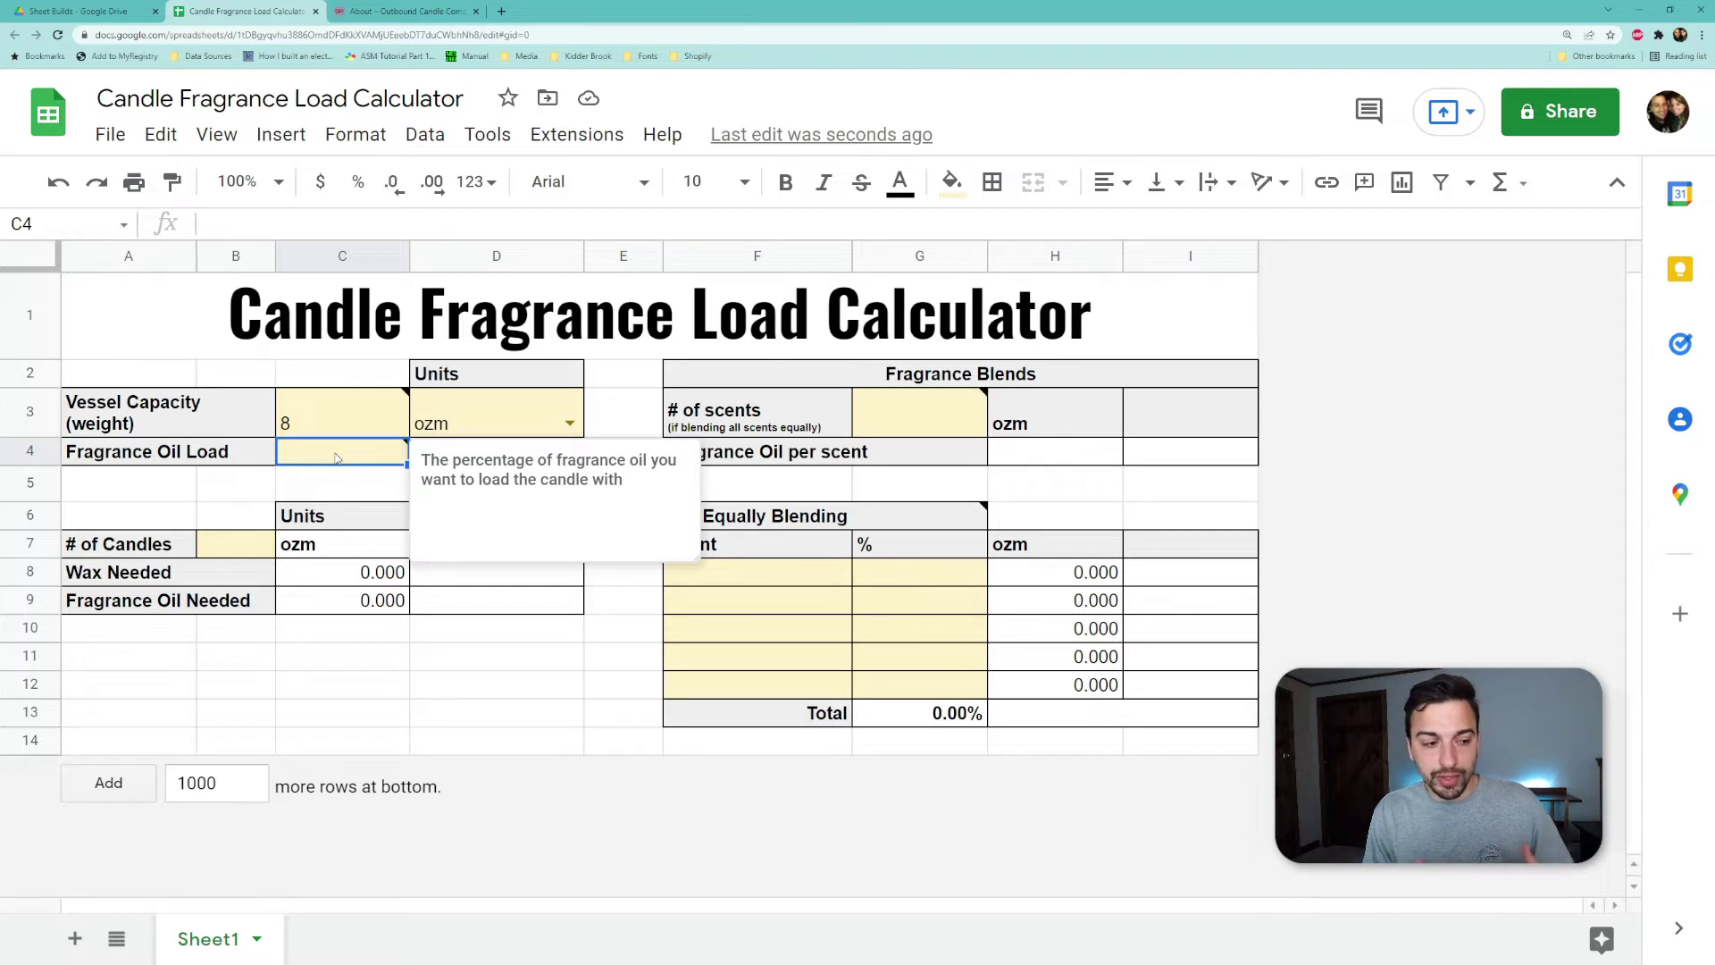
{"action": "type", "text": "10"}
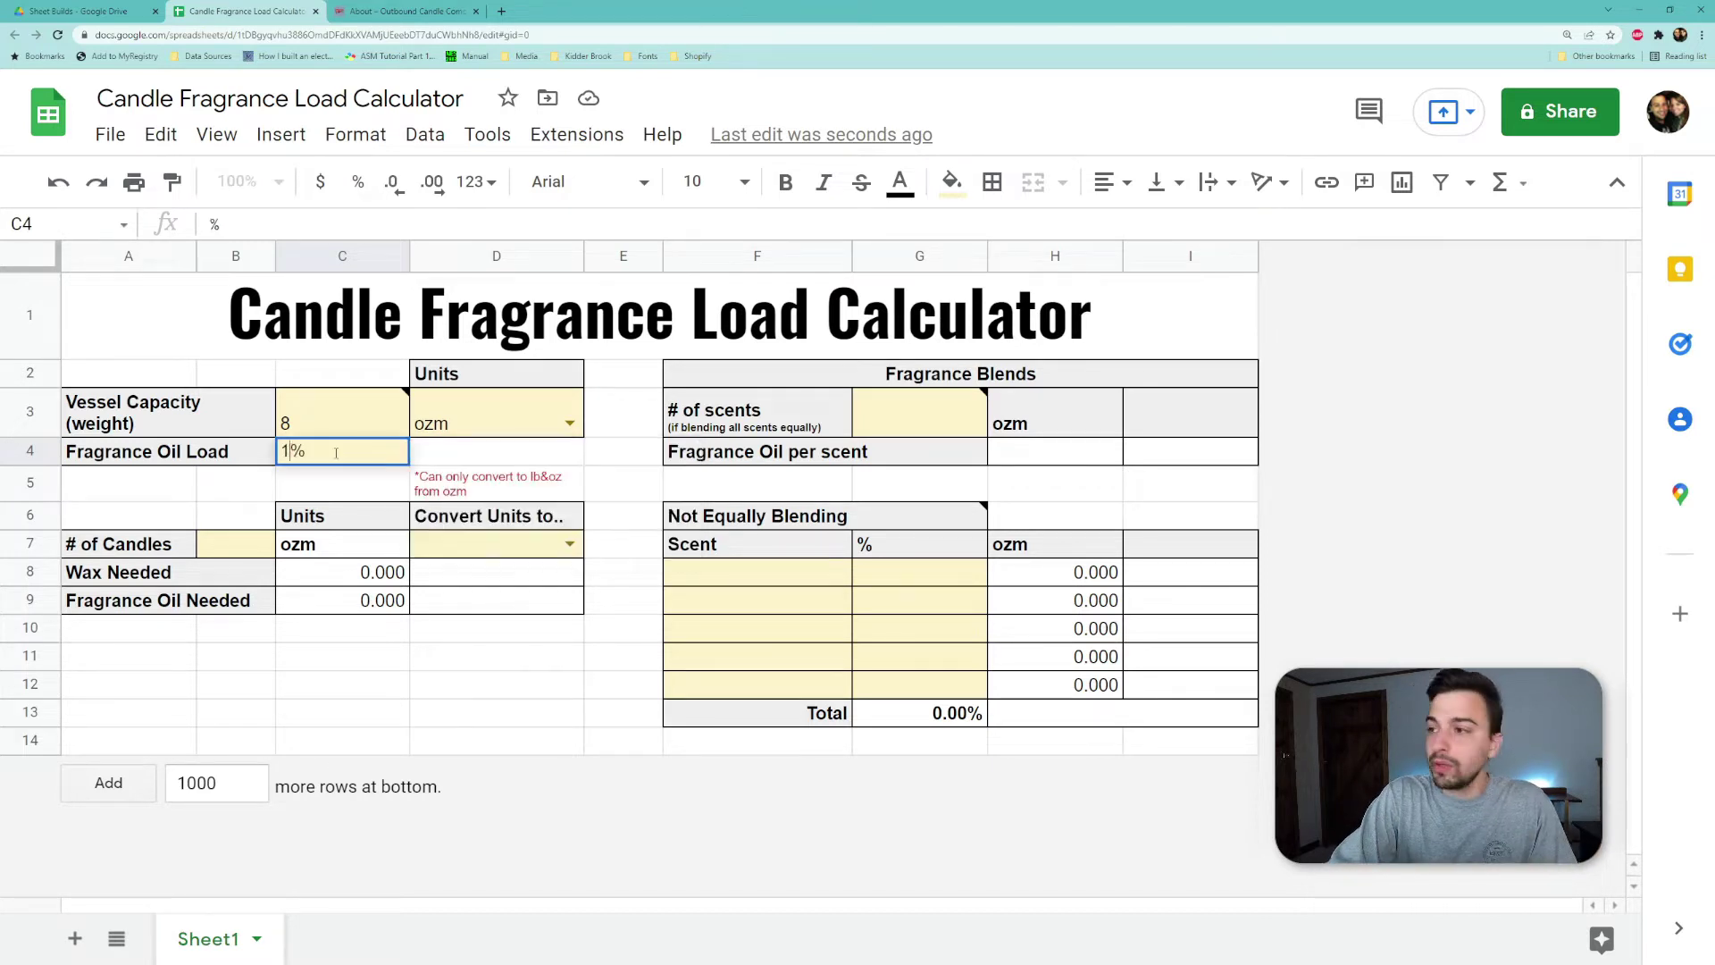
{"action": "left_click", "coordinate": [246, 490]}
{"action": "left_click", "coordinate": [239, 540]}
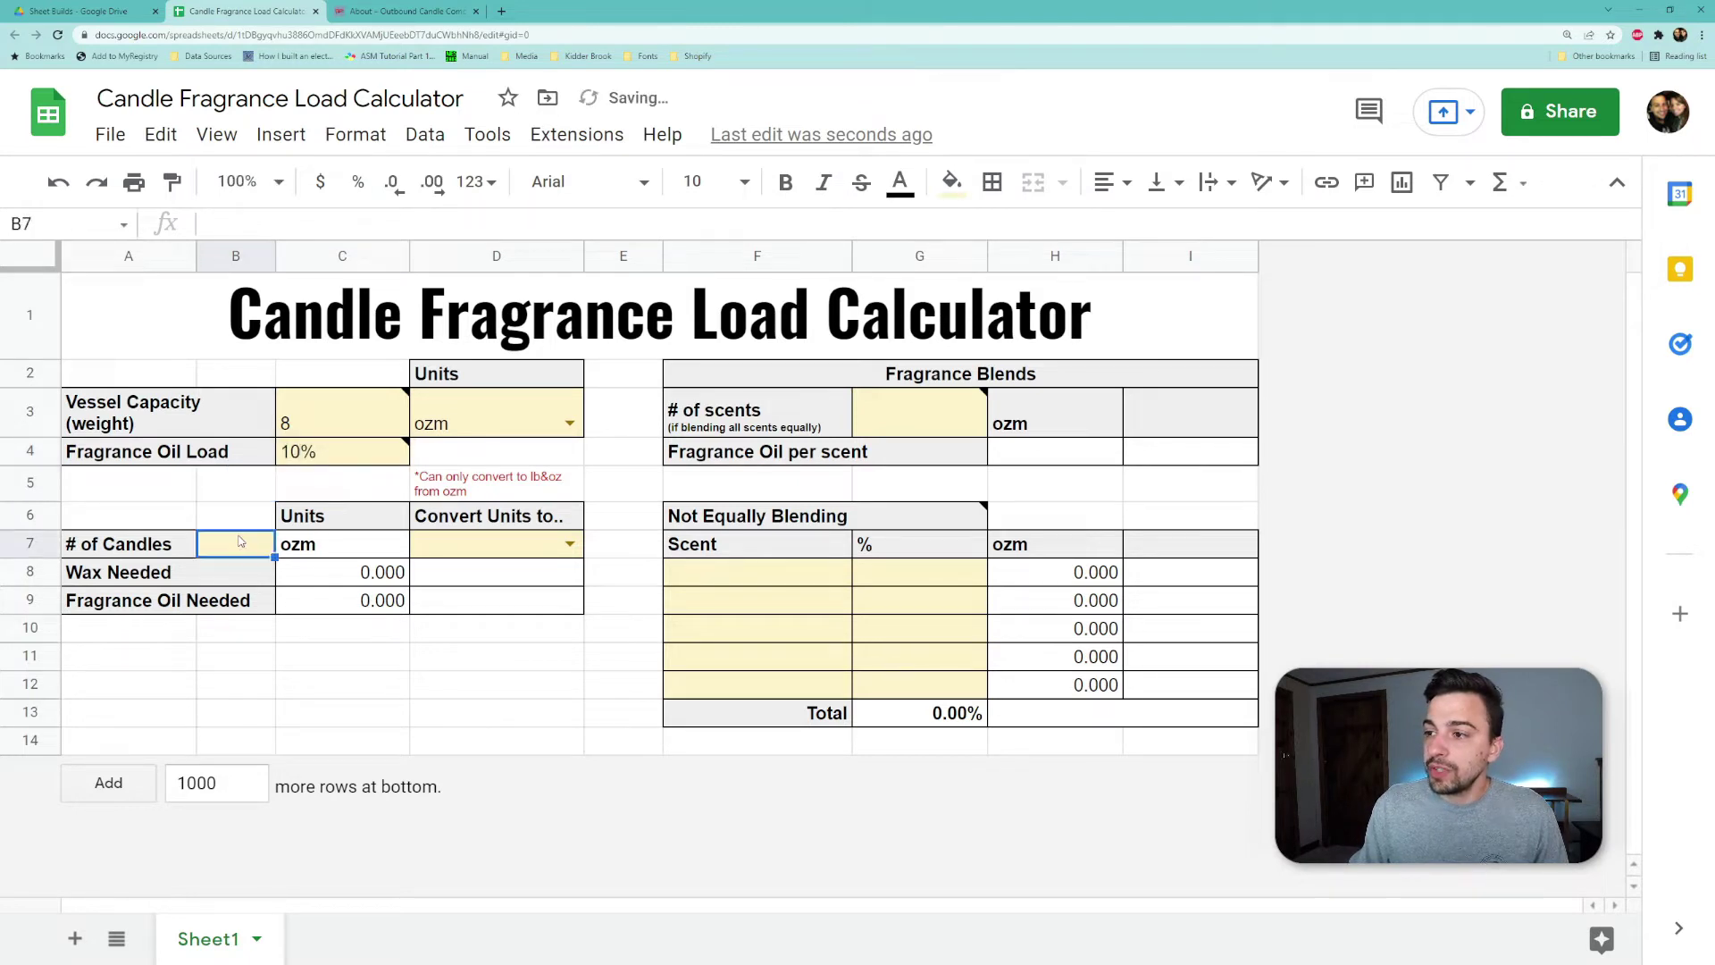
{"action": "type", "text": "1"}
{"action": "left_click", "coordinate": [246, 515]}
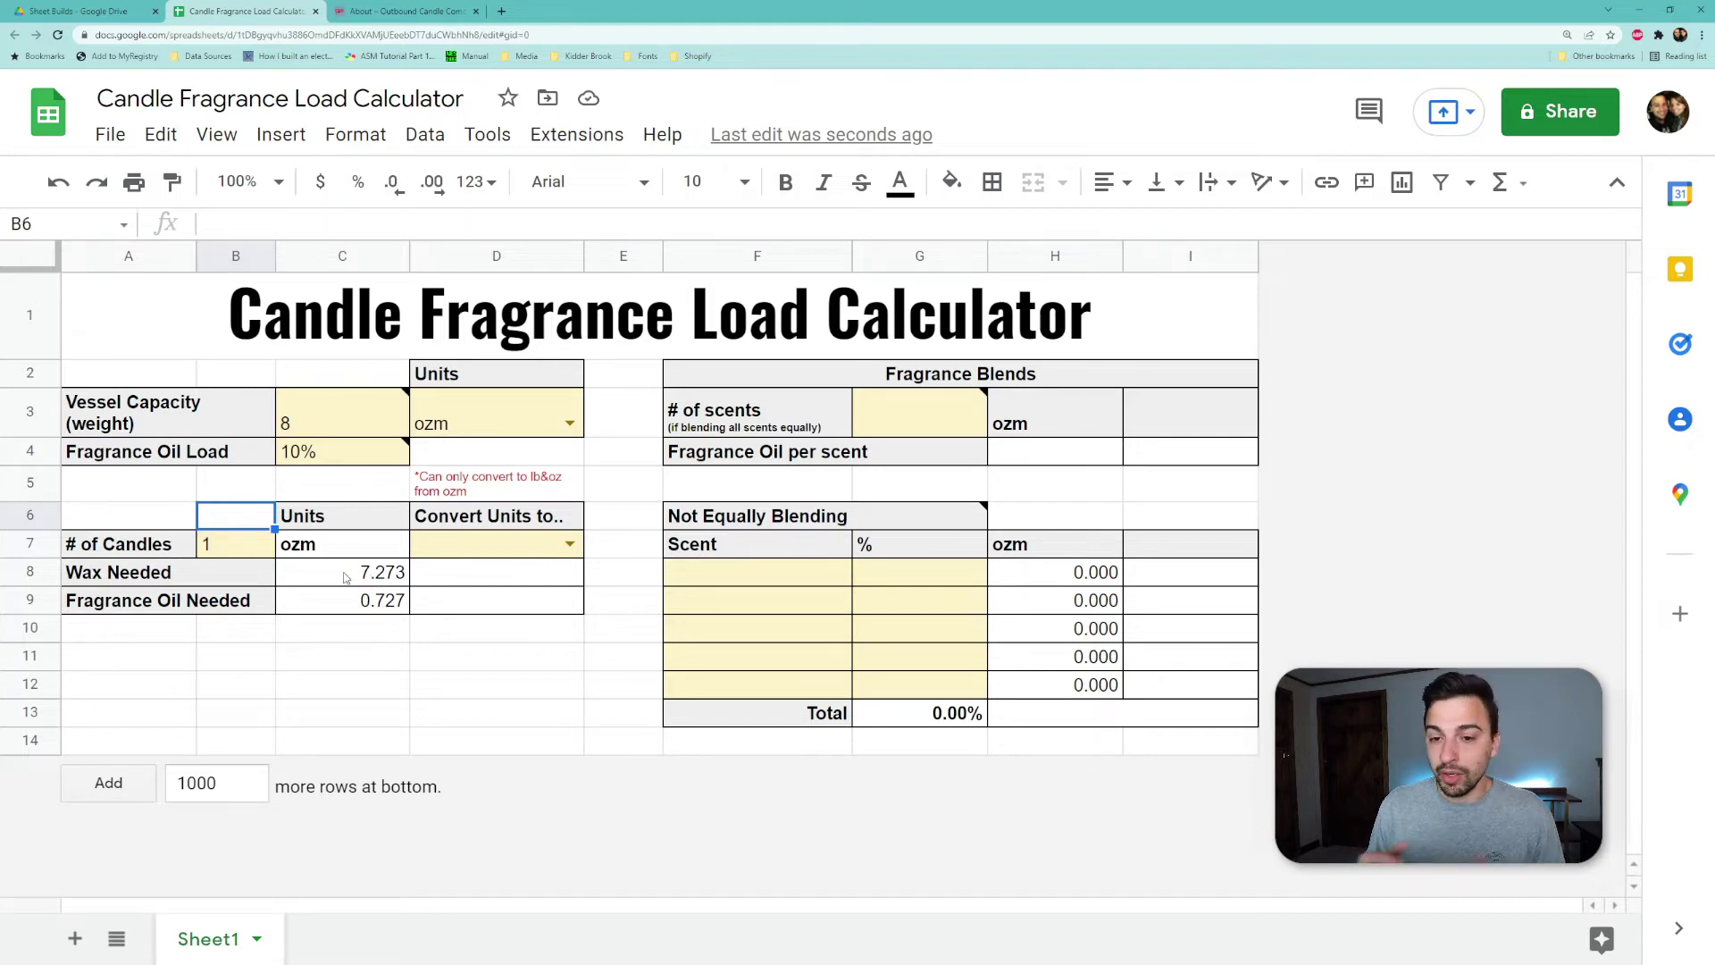
- Inspect the C8:C9 formula, then set candles to 4 for 29.091 ozm wax and 2.909 ozm oil
{"action": "left_click_drag", "start_coordinate": [347, 578], "coordinate": [349, 607]}
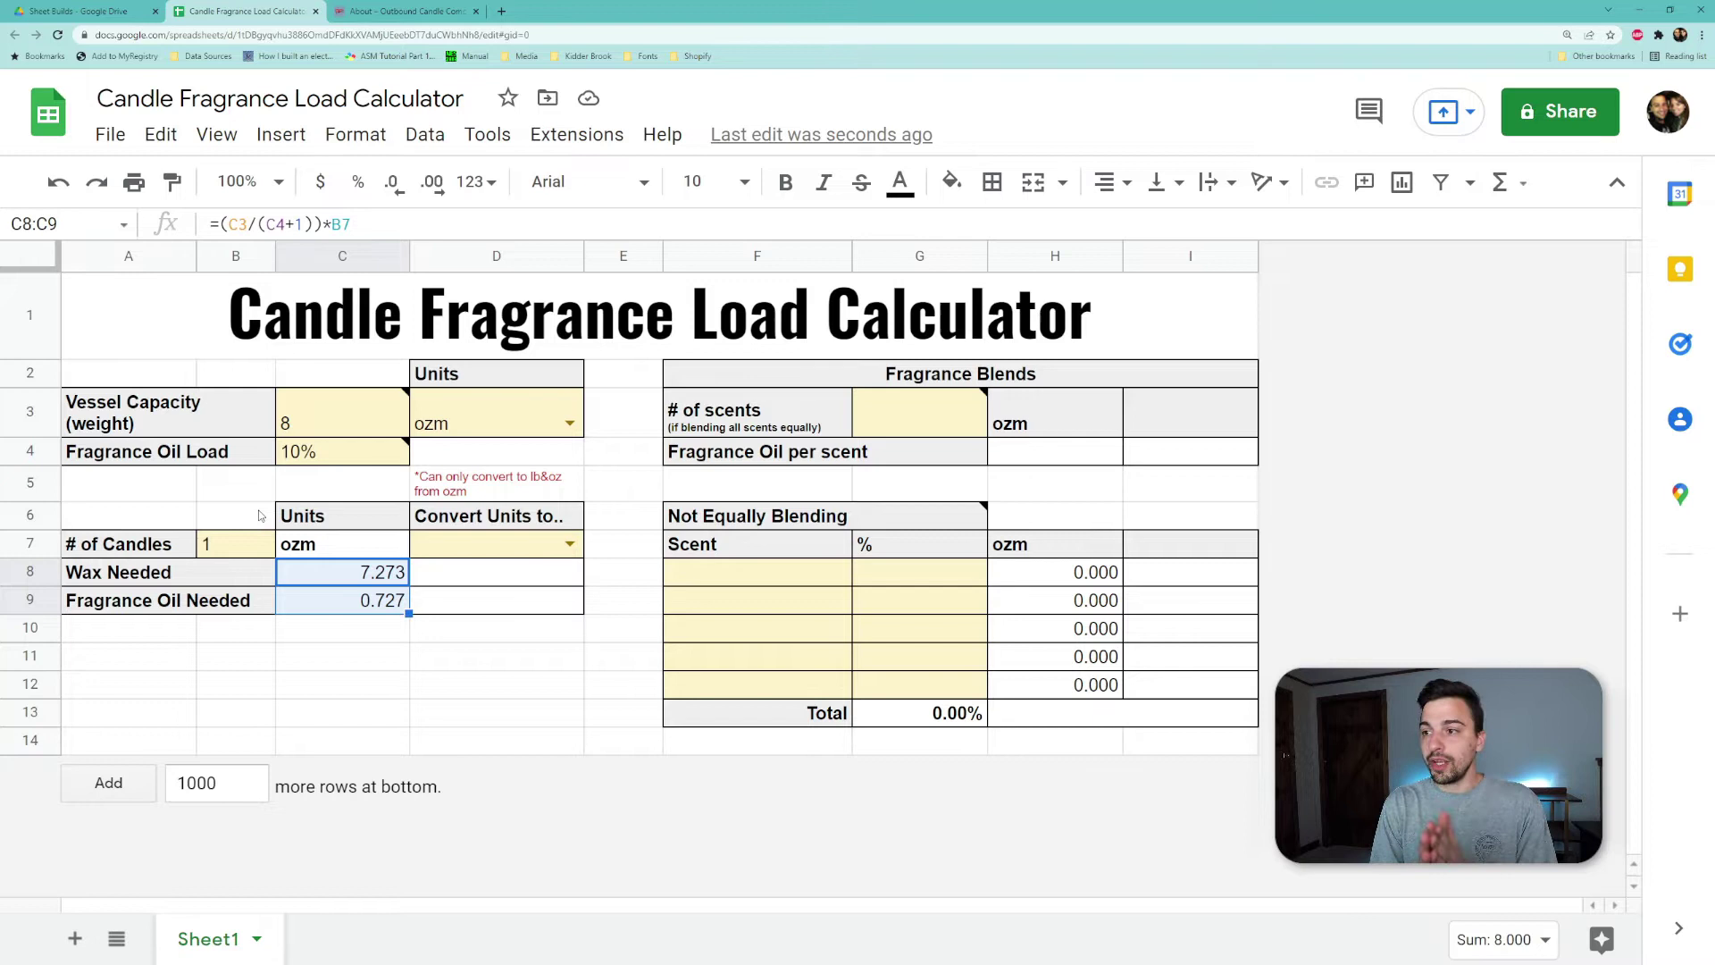
{"action": "left_click", "coordinate": [244, 544]}
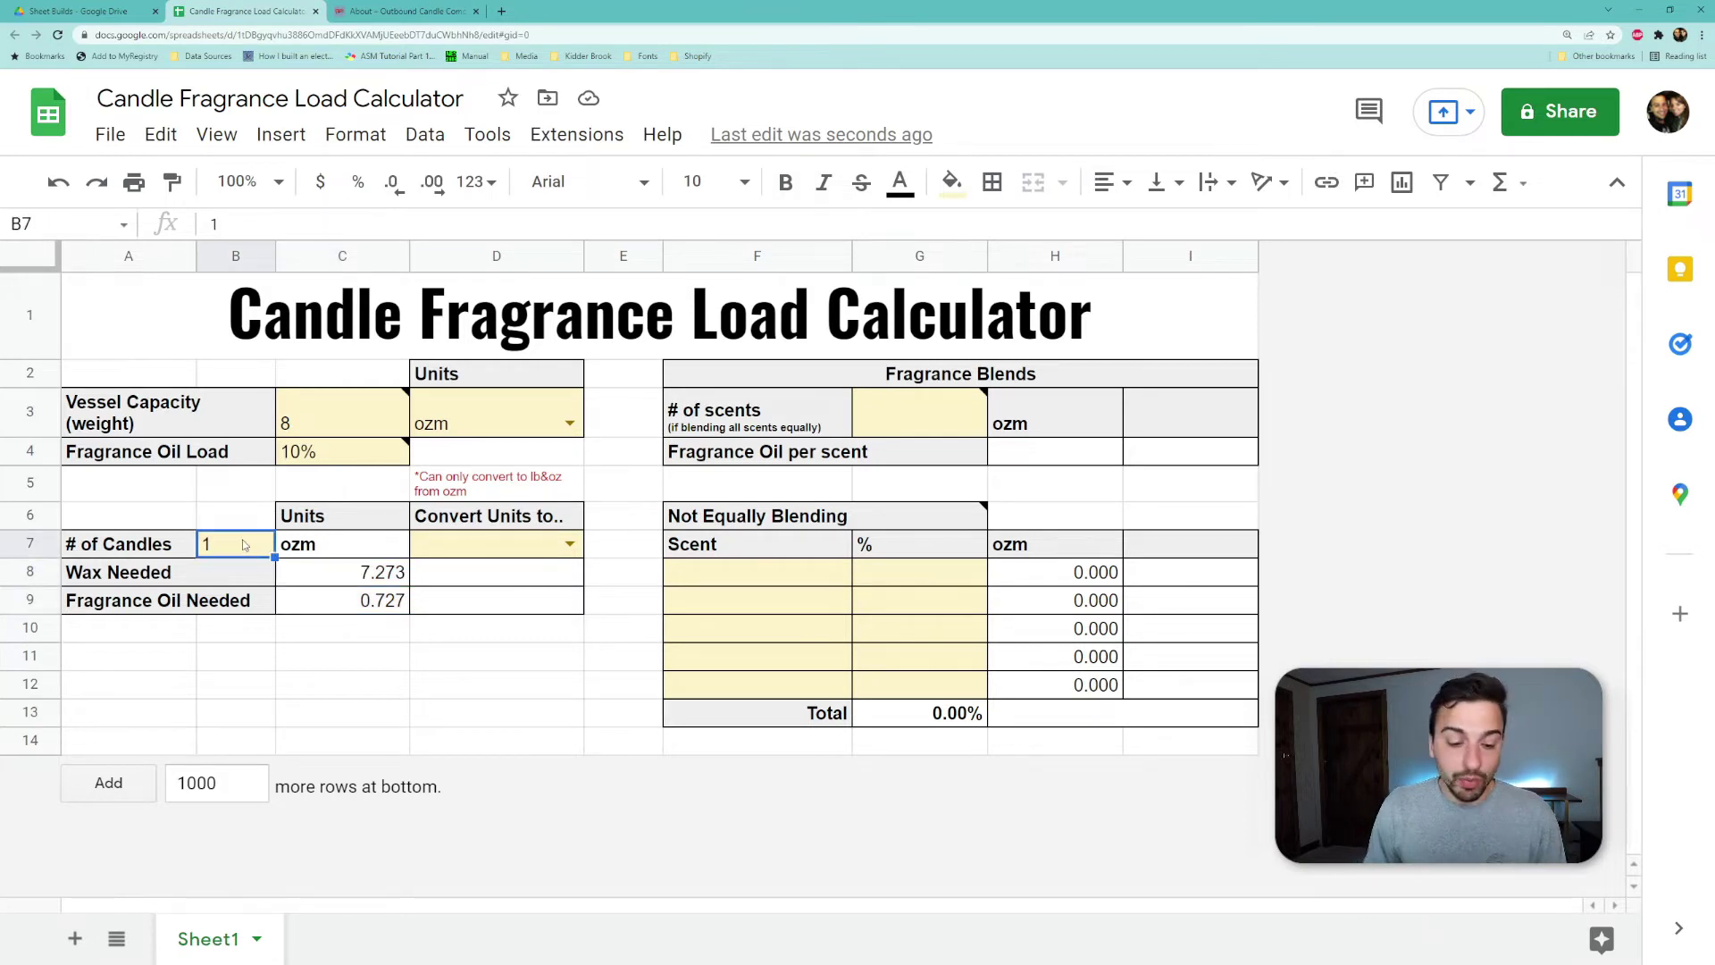
{"action": "type", "text": "4"}
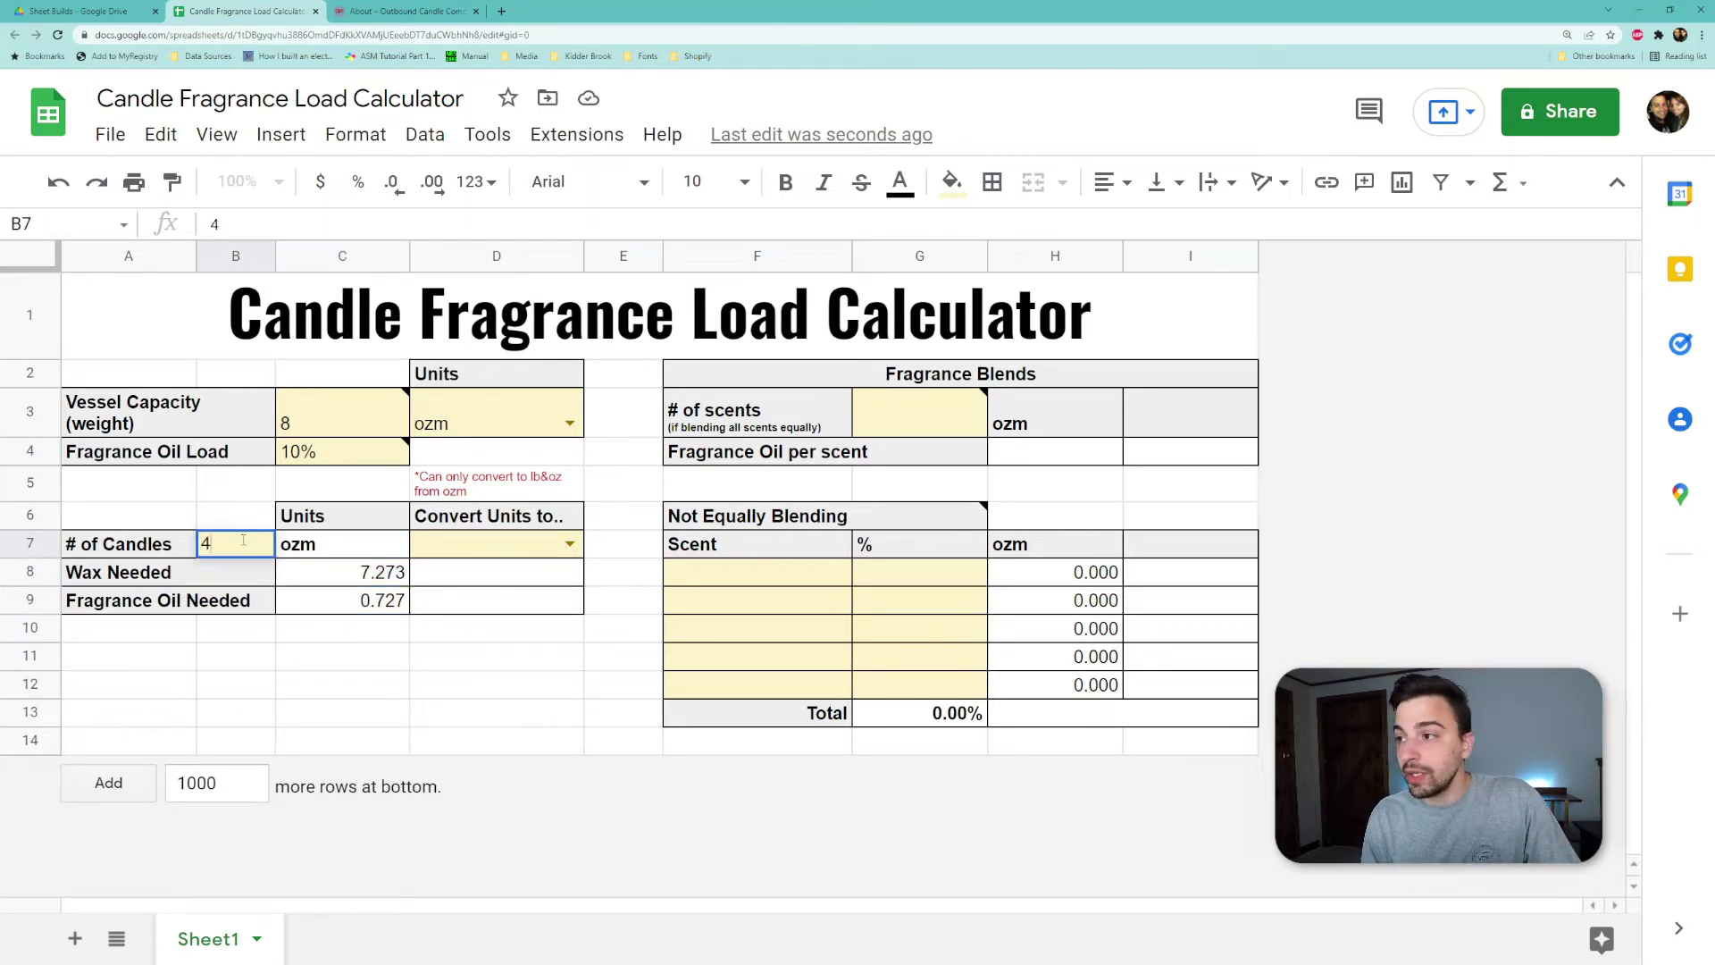
{"action": "key", "text": "Return"}
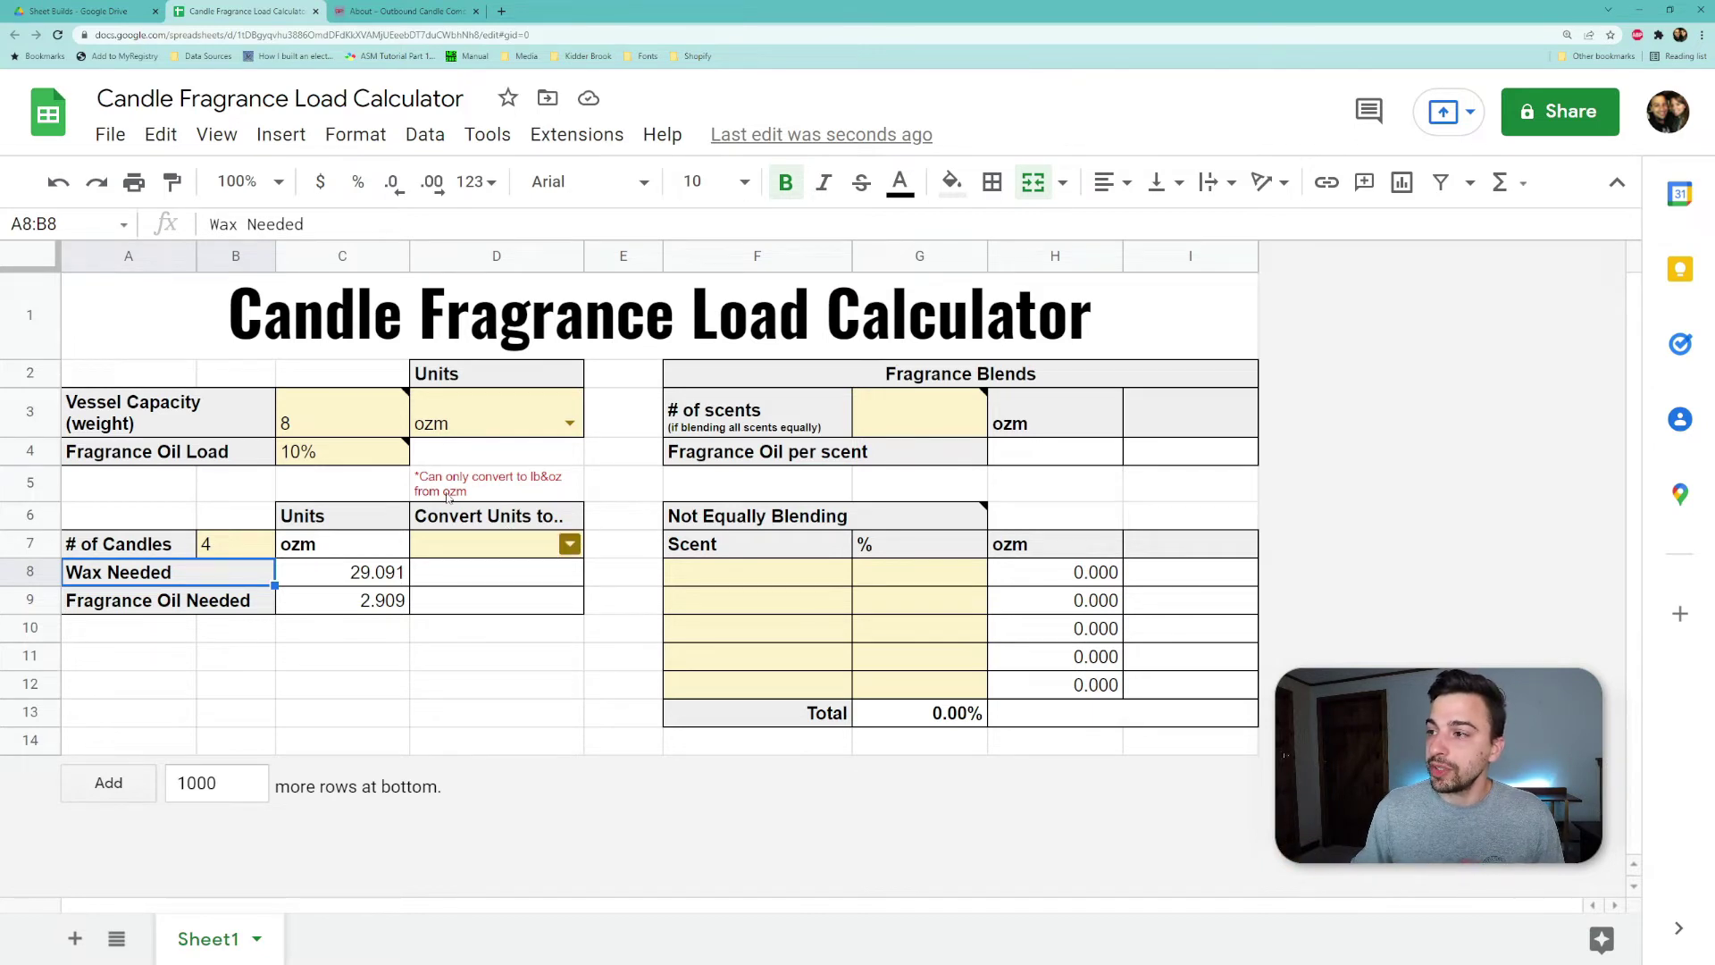
- Switch the conversion unit to g, then to lb&oz: wax 1 lb. 13.091 oz, oil 0 lb. 2.909 oz
{"action": "left_click", "coordinate": [568, 544]}
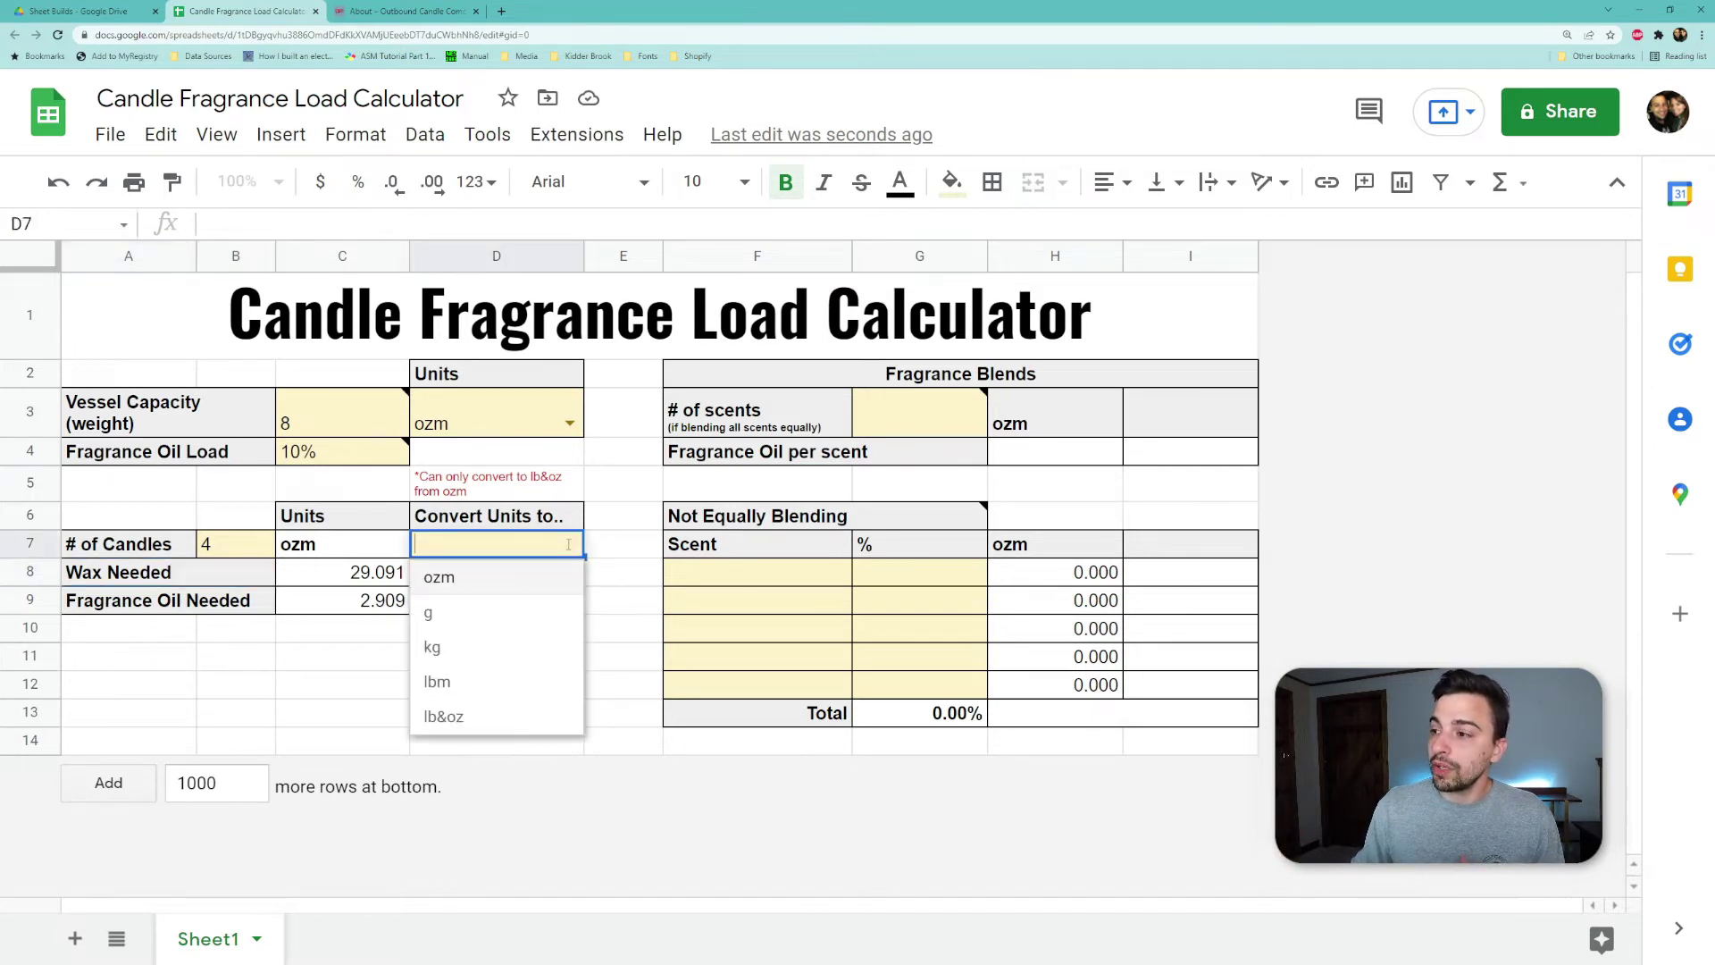
{"action": "left_click", "coordinate": [457, 619]}
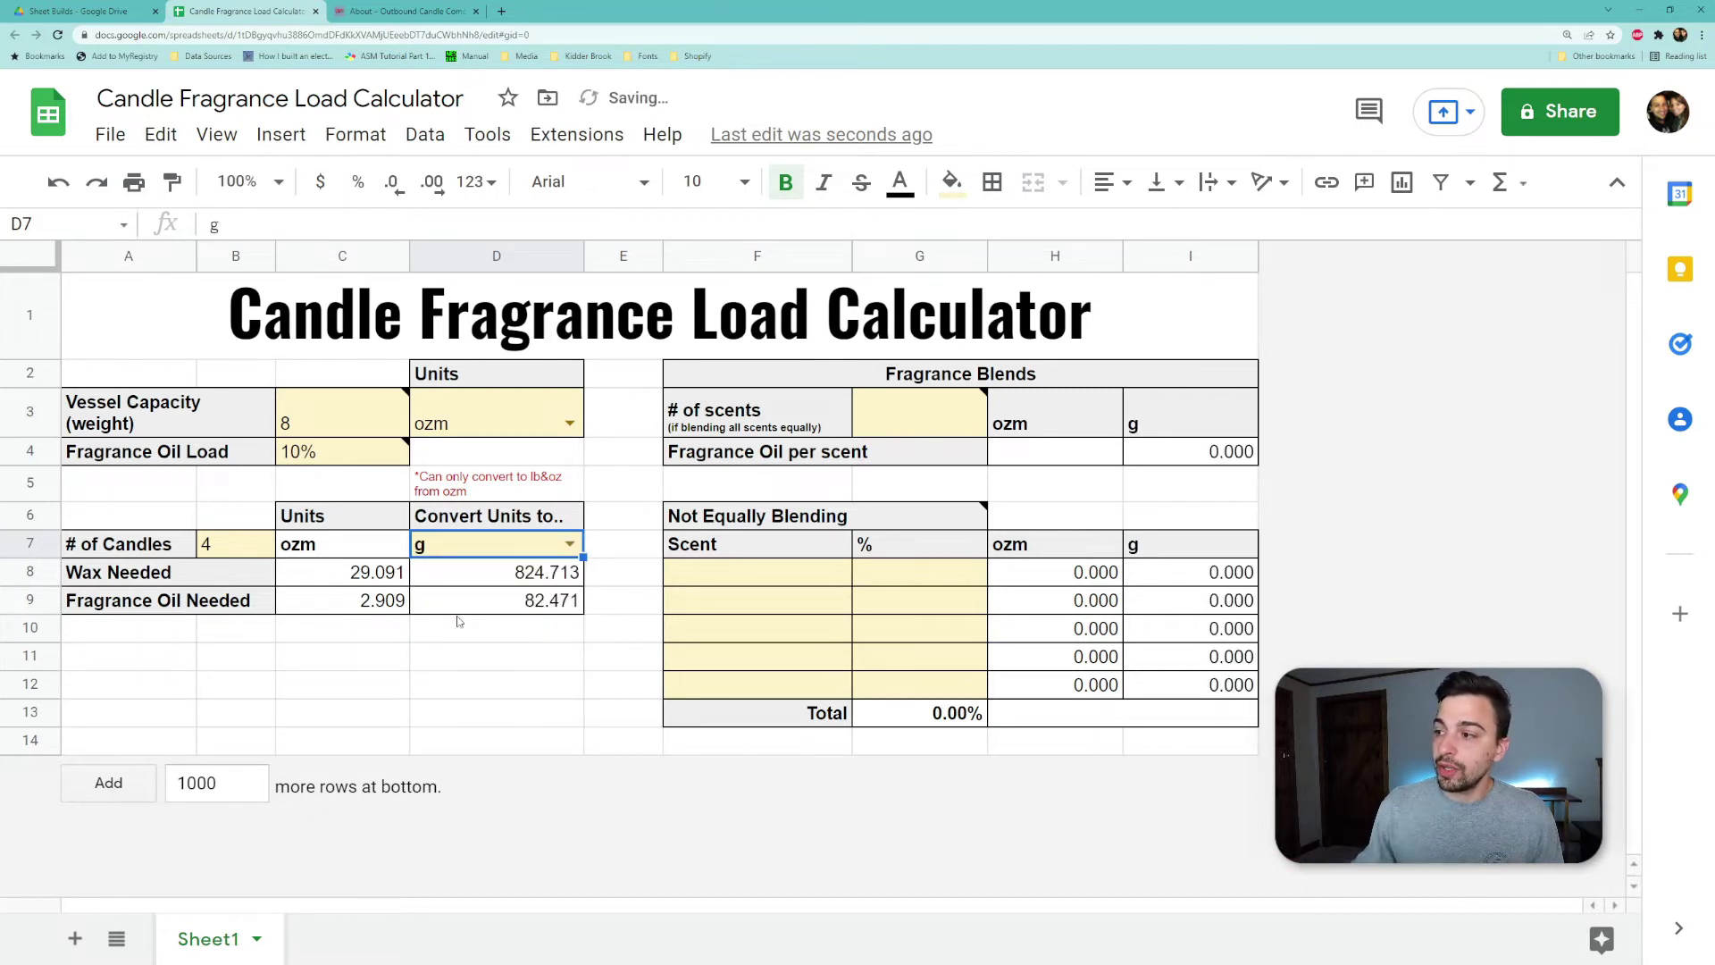
{"action": "left_click", "coordinate": [570, 547]}
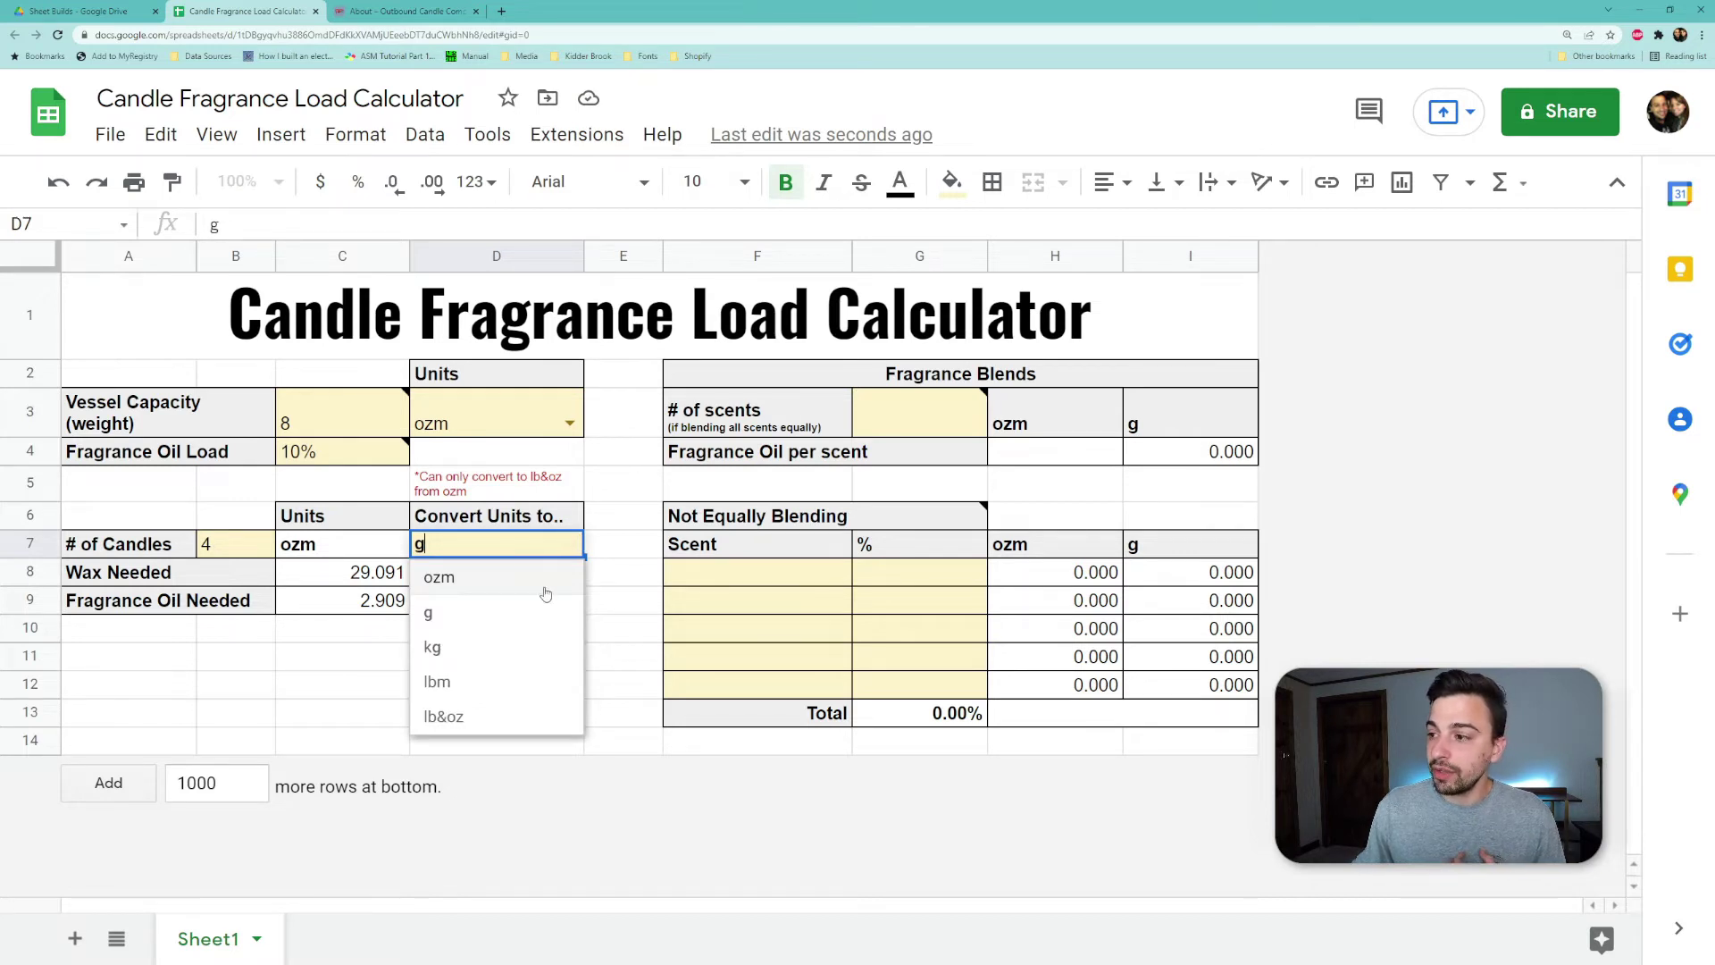
{"action": "left_click", "coordinate": [491, 719]}
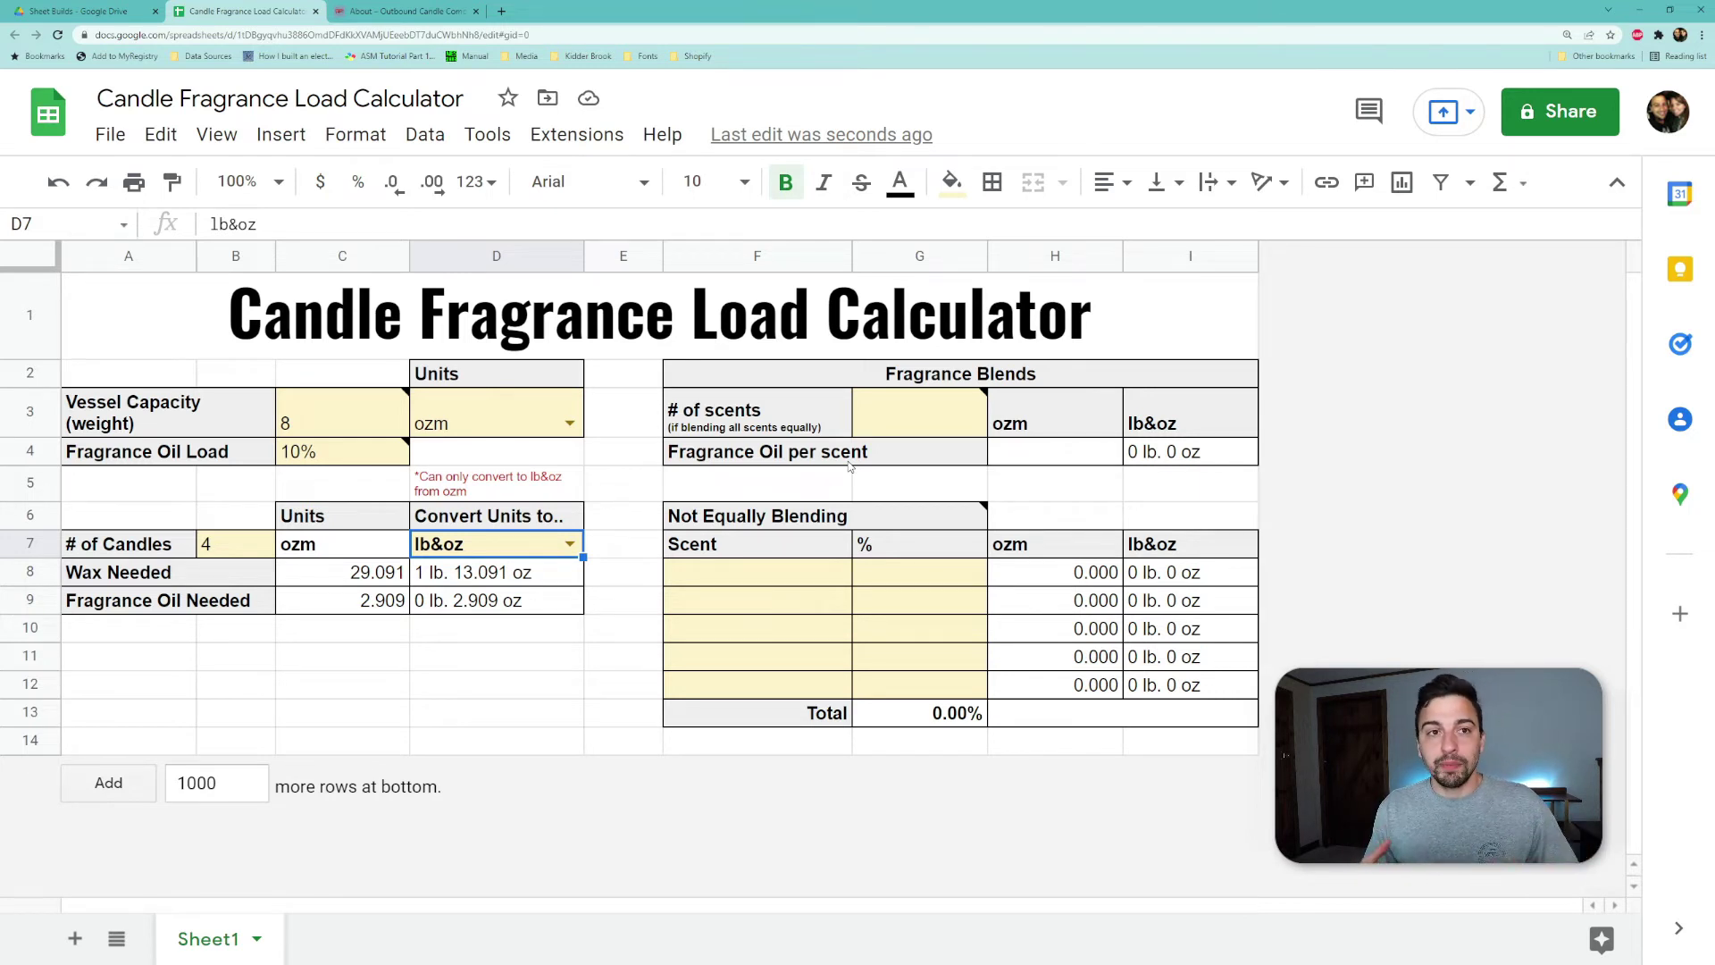
- Set the number of scents in G3 to 2, giving 1.455 ozm of oil per scent
{"action": "left_click", "coordinate": [897, 419]}
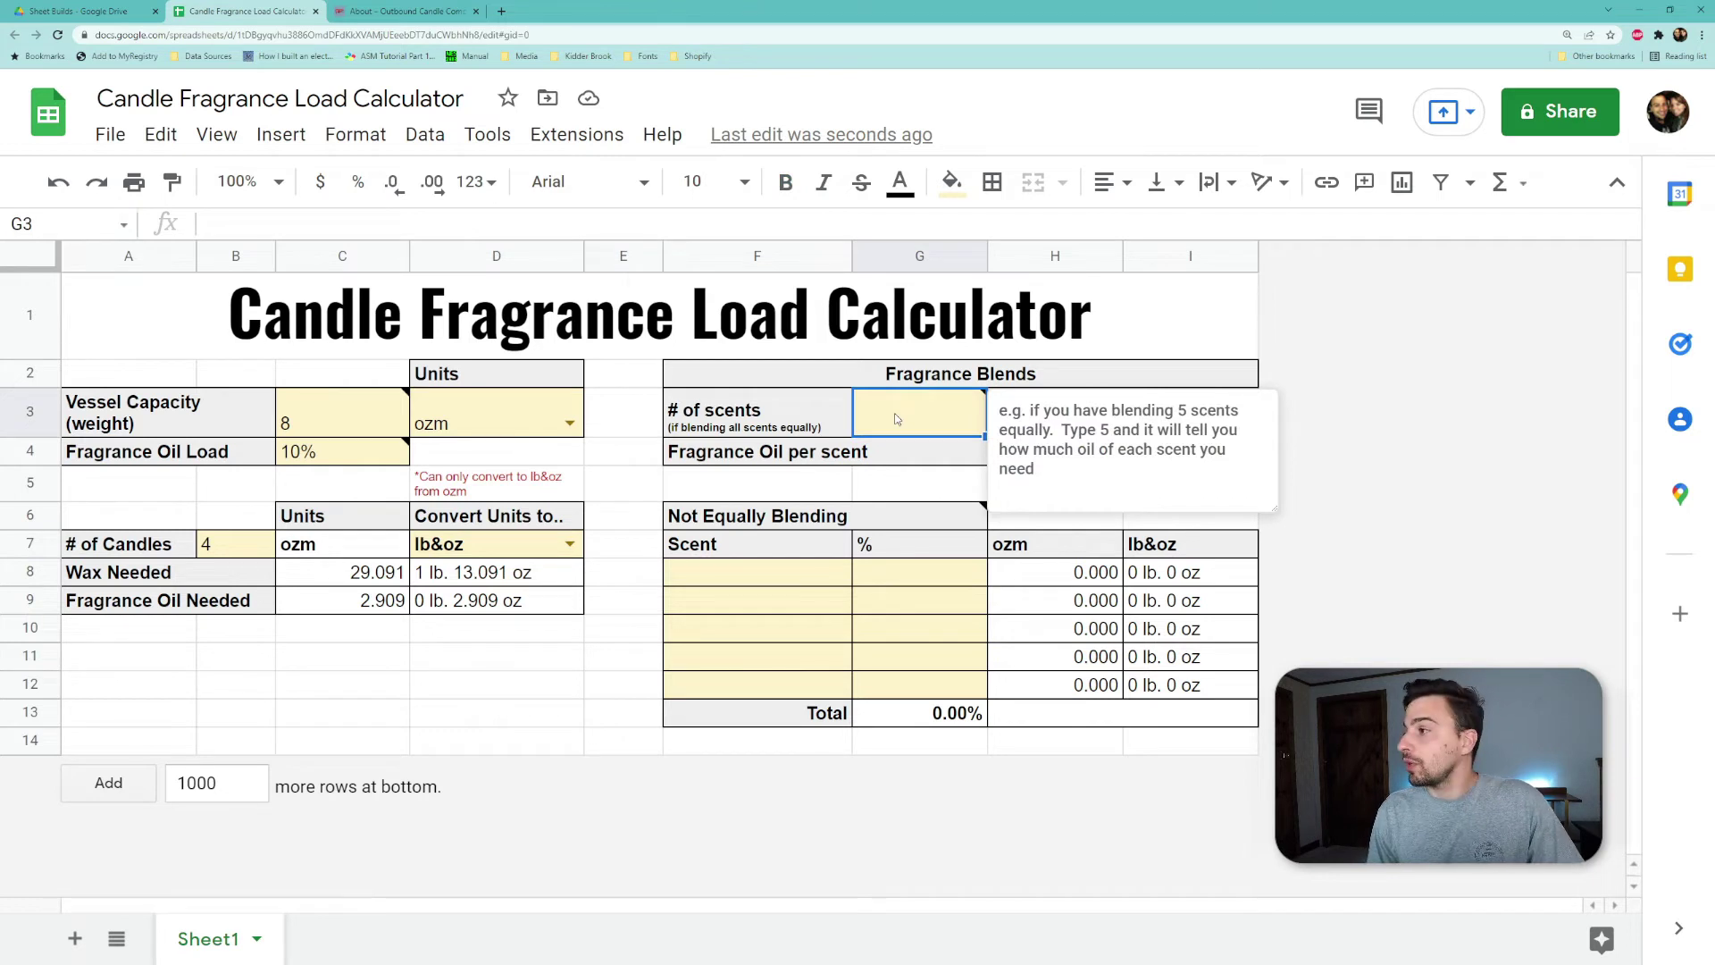
{"action": "type", "text": "2"}
{"action": "key", "text": "Return"}
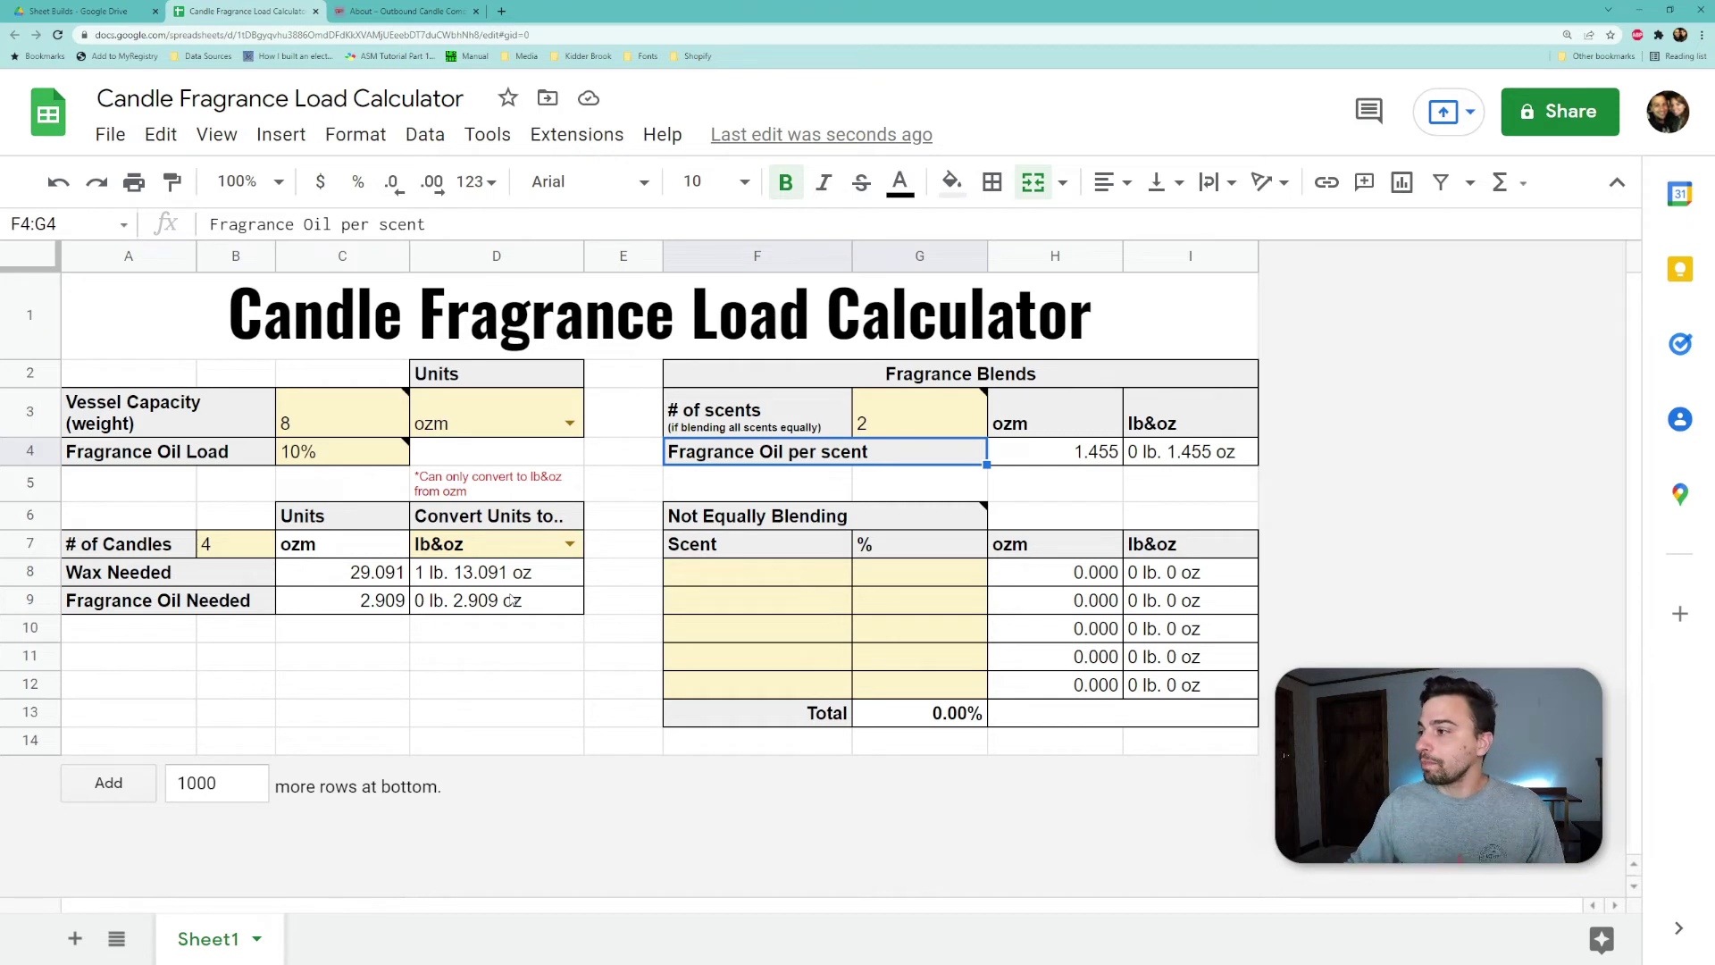
- Name the blend rows Scent1, Scent2 and Scent3 in F8:F10
{"action": "left_click", "coordinate": [785, 576]}
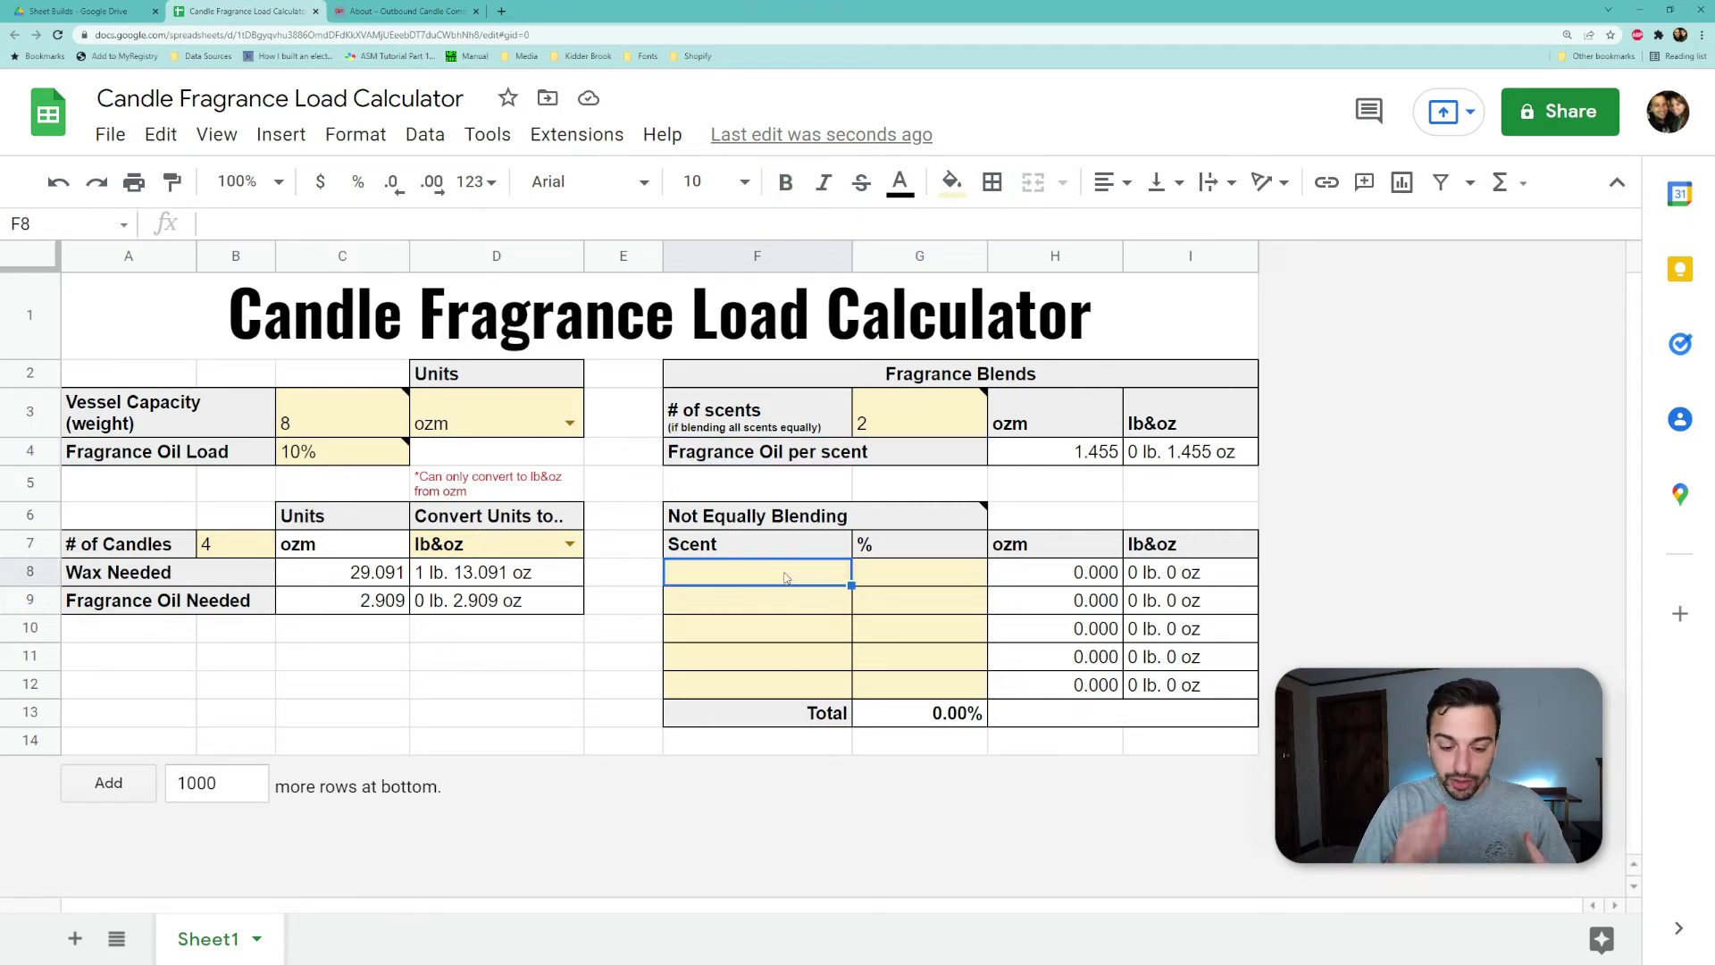
{"action": "type", "text": "Scent1"}
{"action": "key", "text": "Return"}
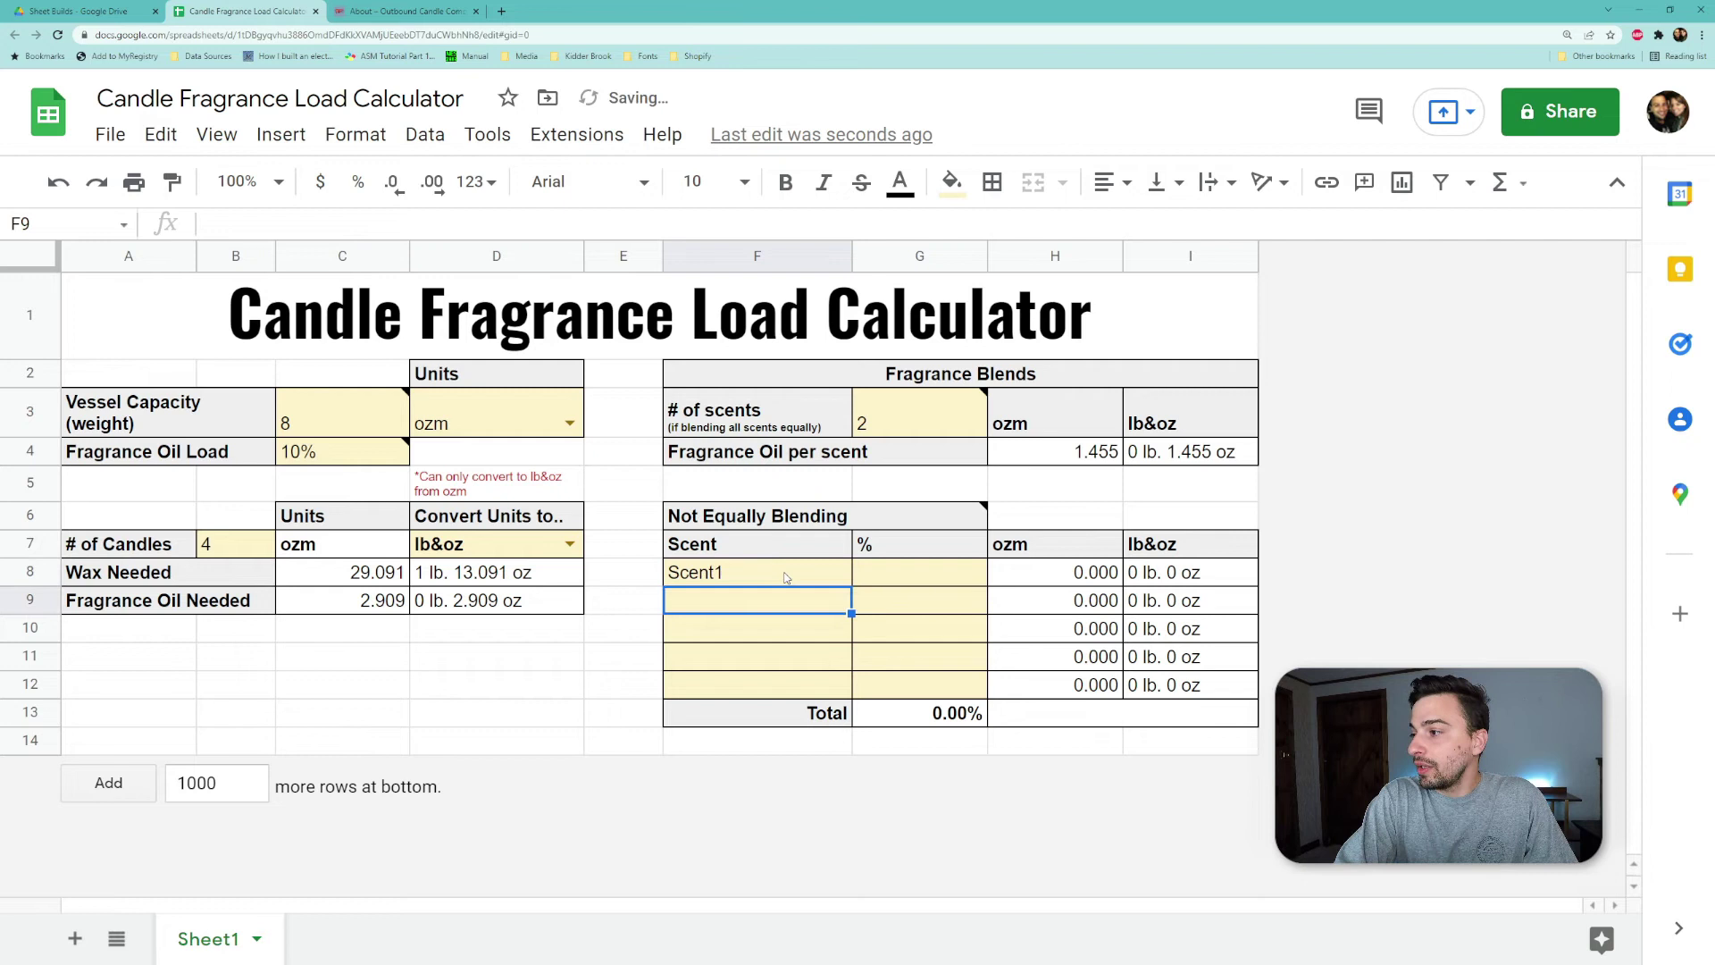
{"action": "type", "text": "Scent2"}
{"action": "key", "text": "Return"}
{"action": "type", "text": "Scent3"}
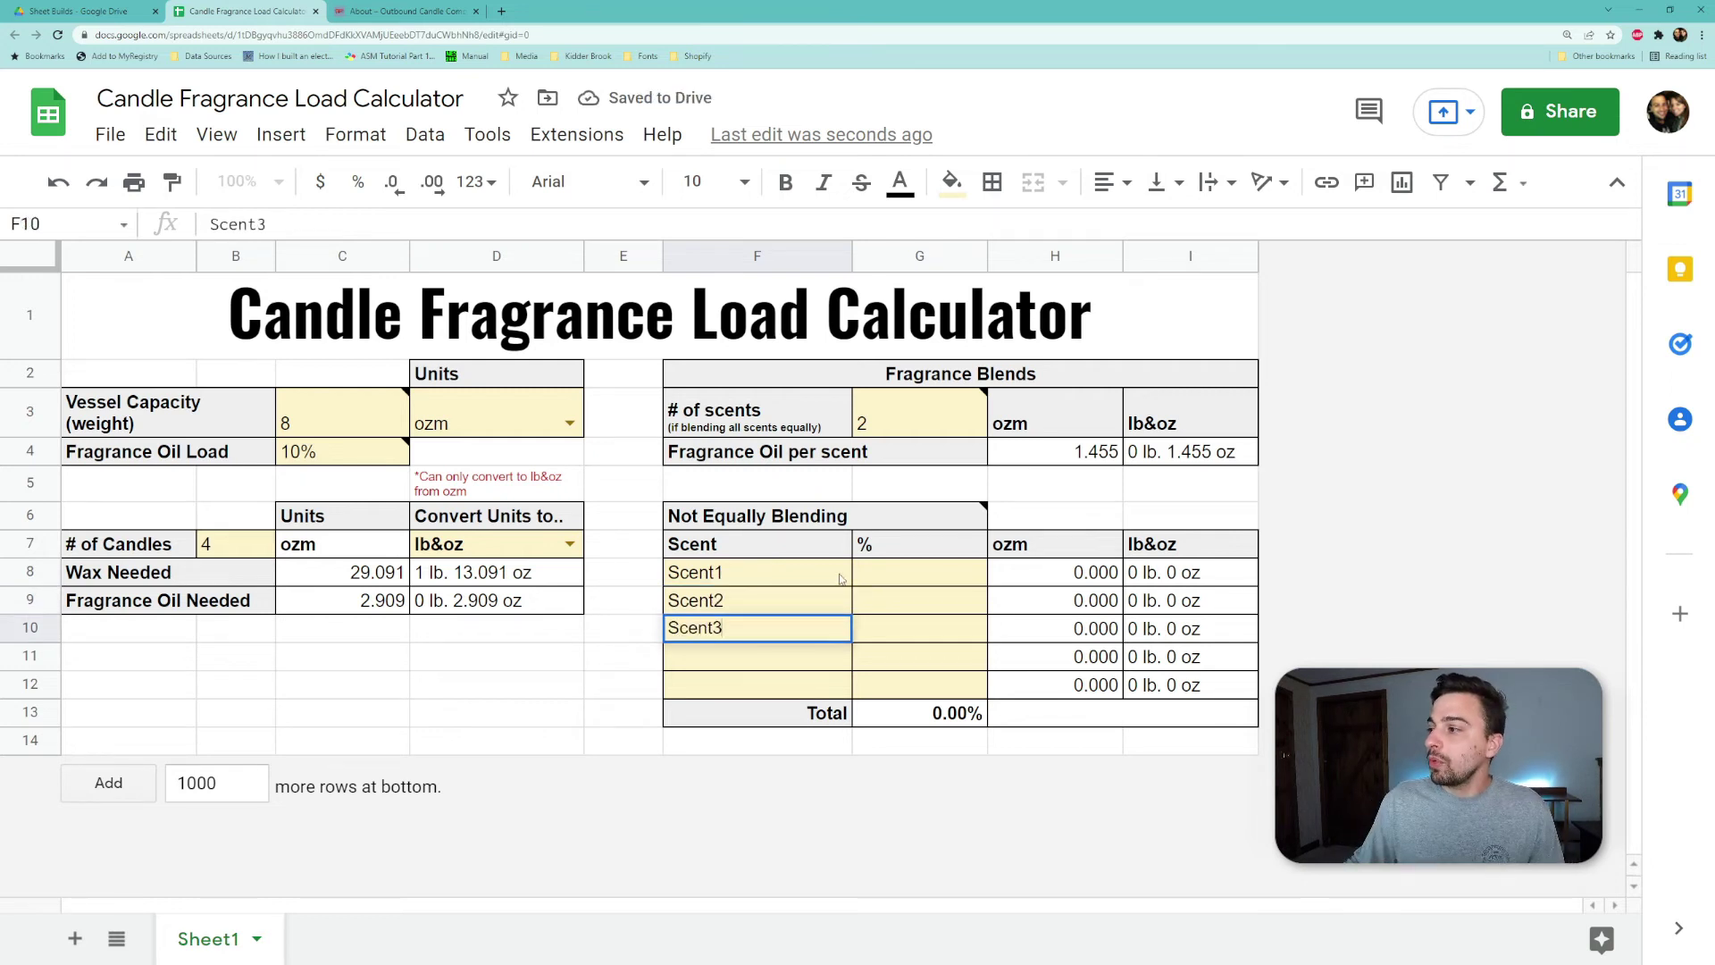
- Give the scents 70%, 15% and 15% shares in G8:G10, totalling 100%
{"action": "left_click", "coordinate": [884, 579]}
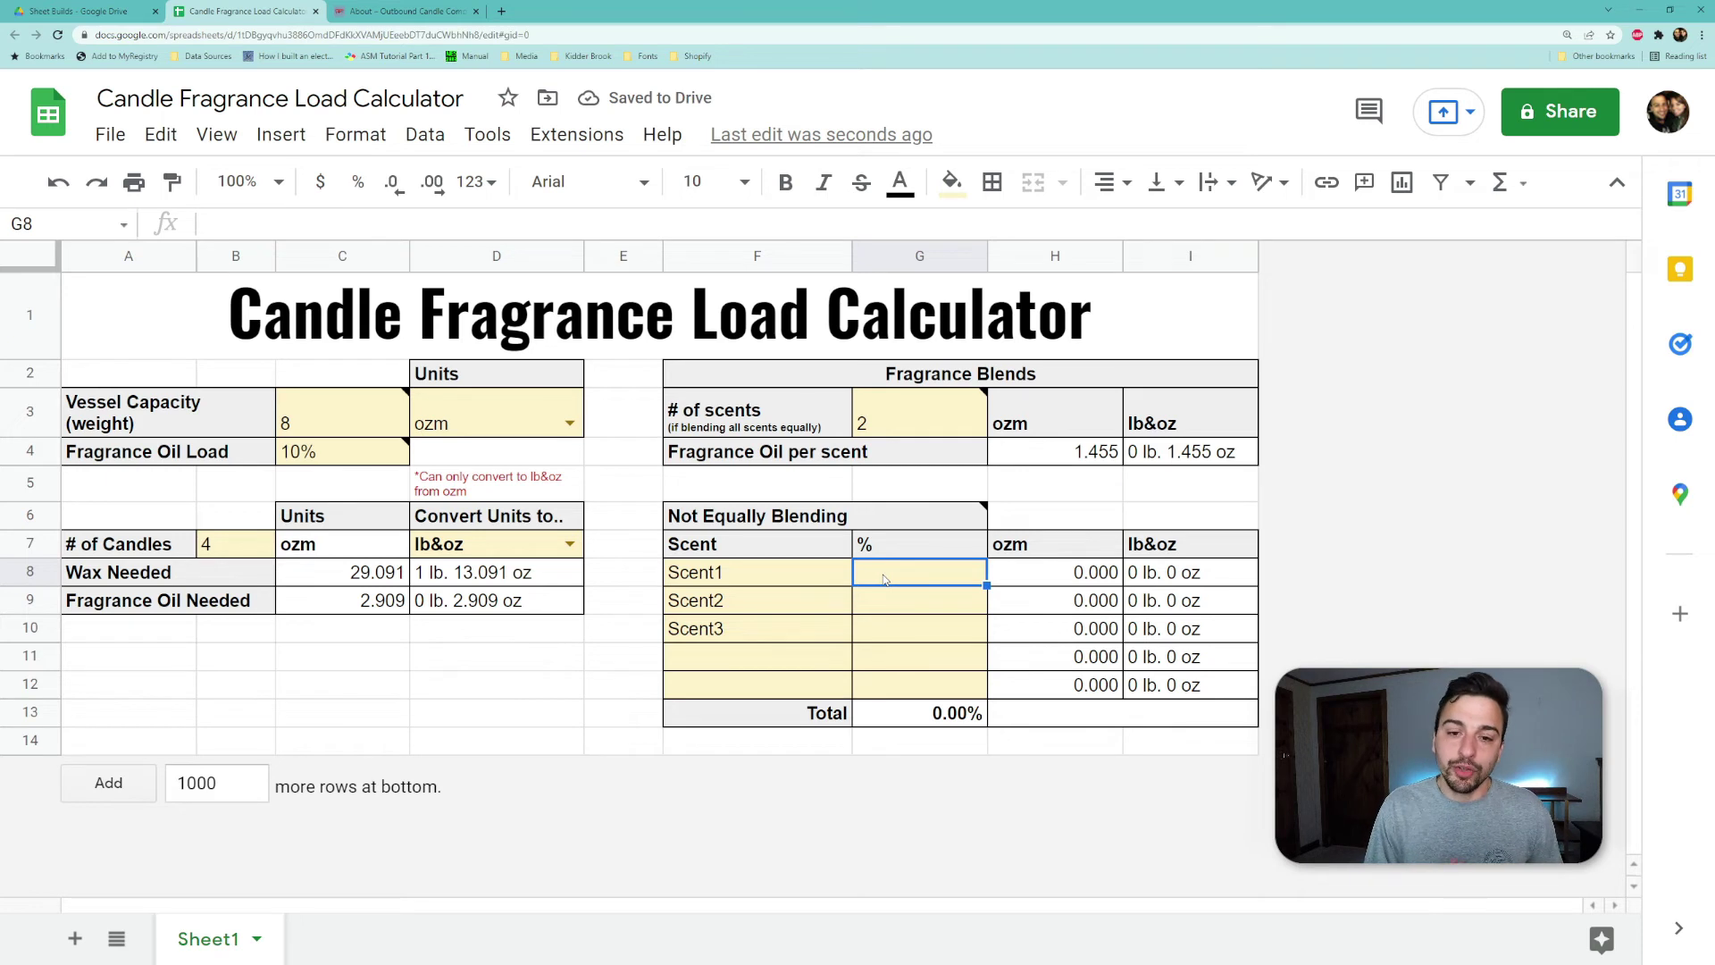
{"action": "type", "text": "70%"}
{"action": "key", "text": "Return"}
{"action": "type", "text": "15%"}
{"action": "key", "text": "Return"}
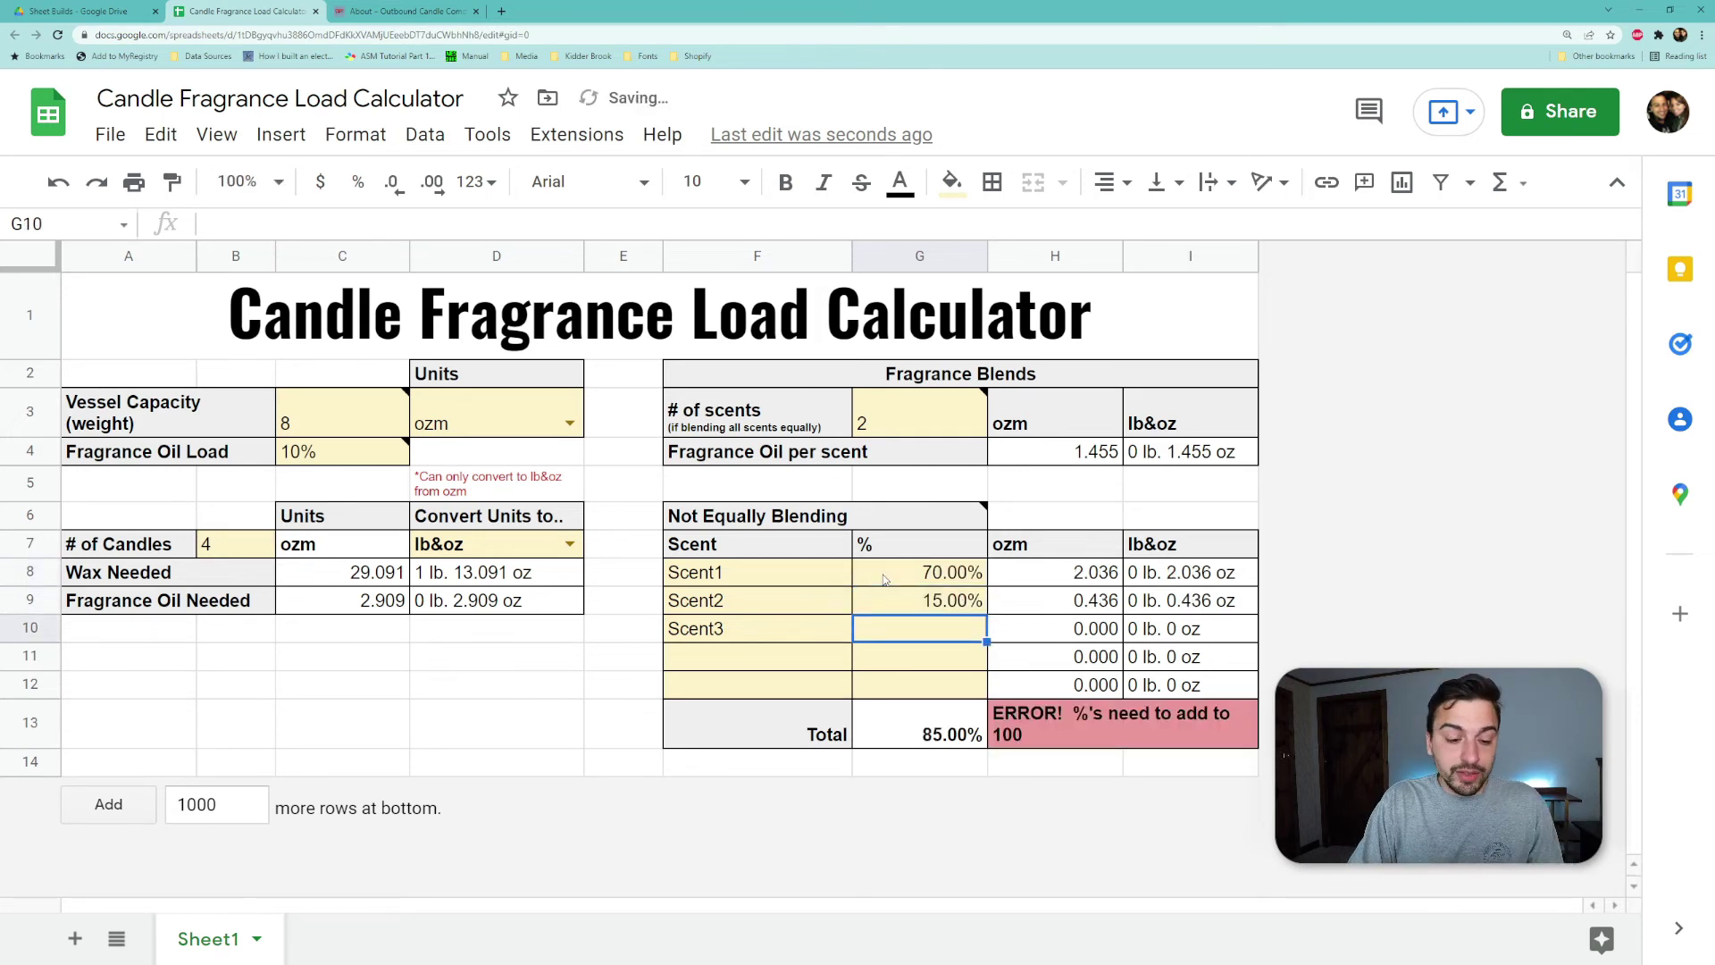
{"action": "type", "text": "15%"}
{"action": "key", "text": "Return"}
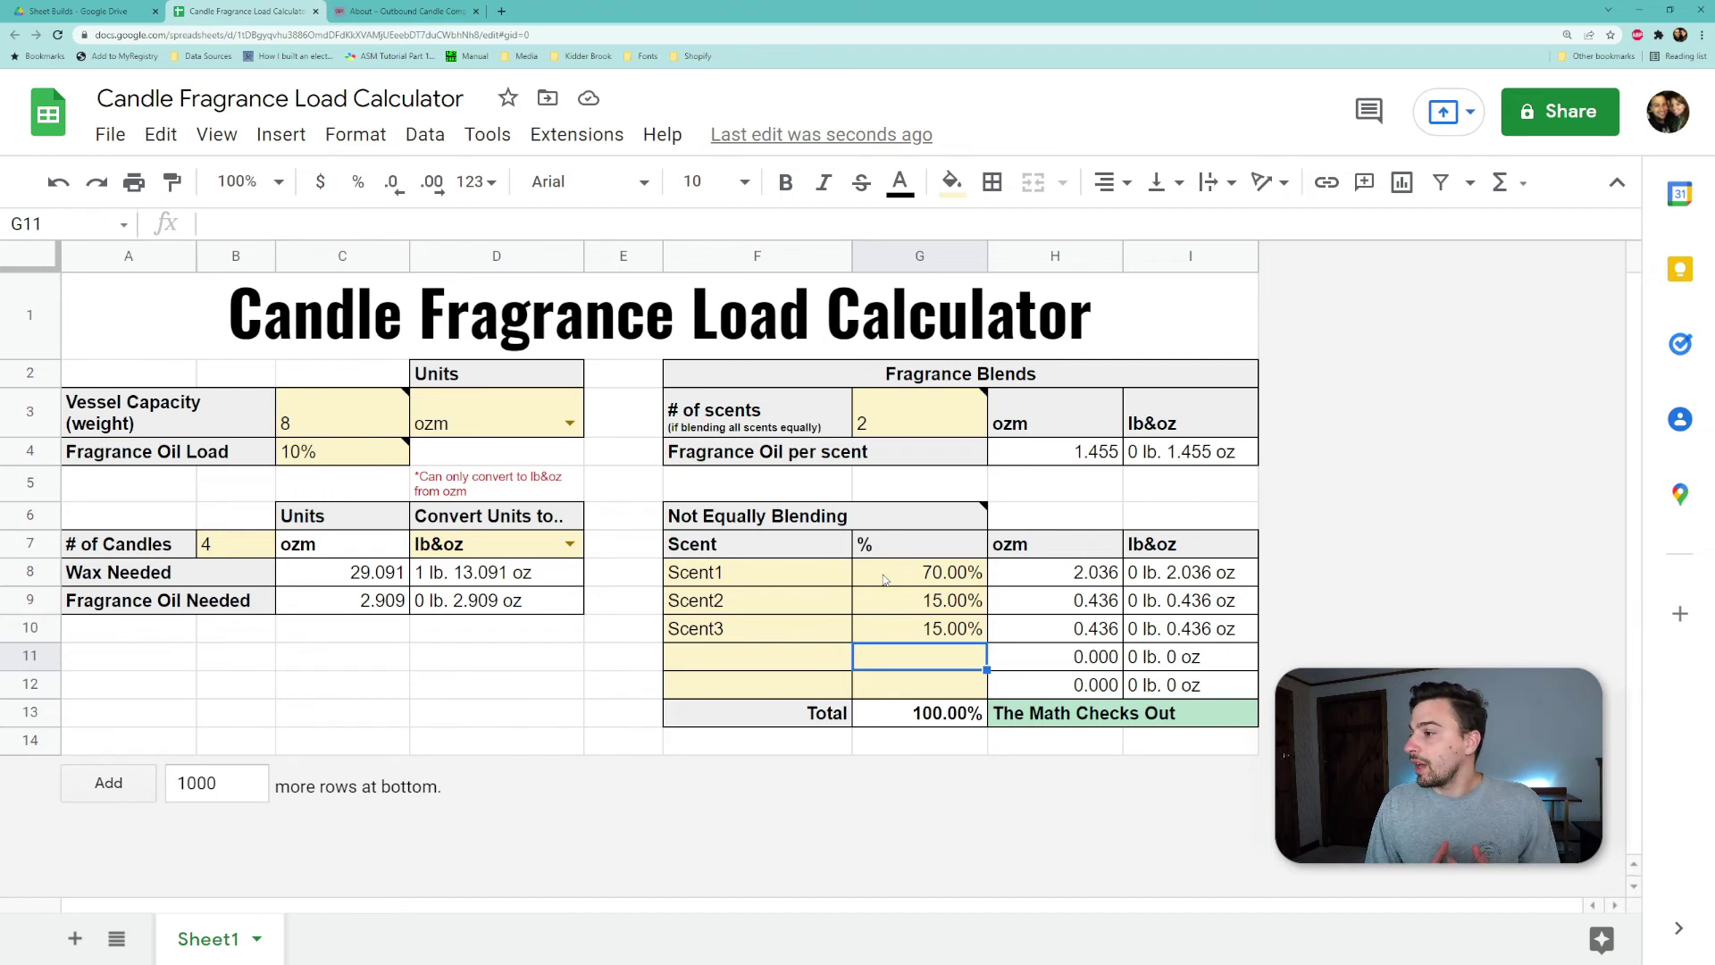
- Try 5% for Scent3, then set it to 20%, pushing the total to 105%
{"action": "left_click", "coordinate": [940, 632]}
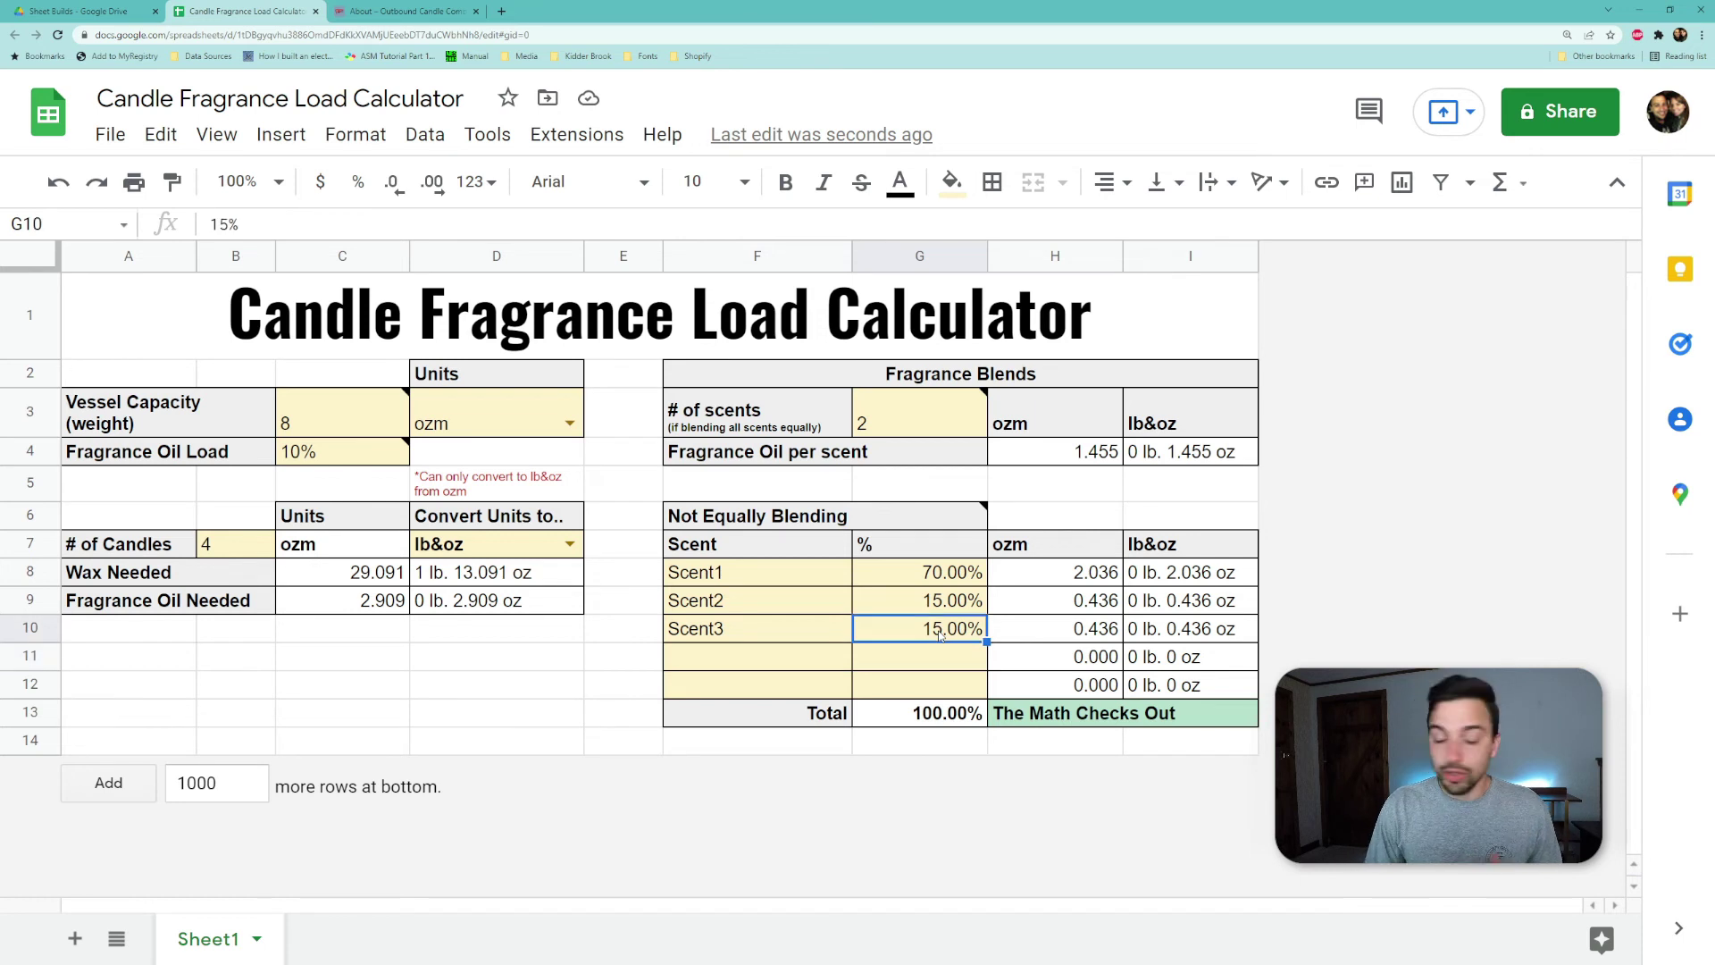
{"action": "type", "text": "5"}
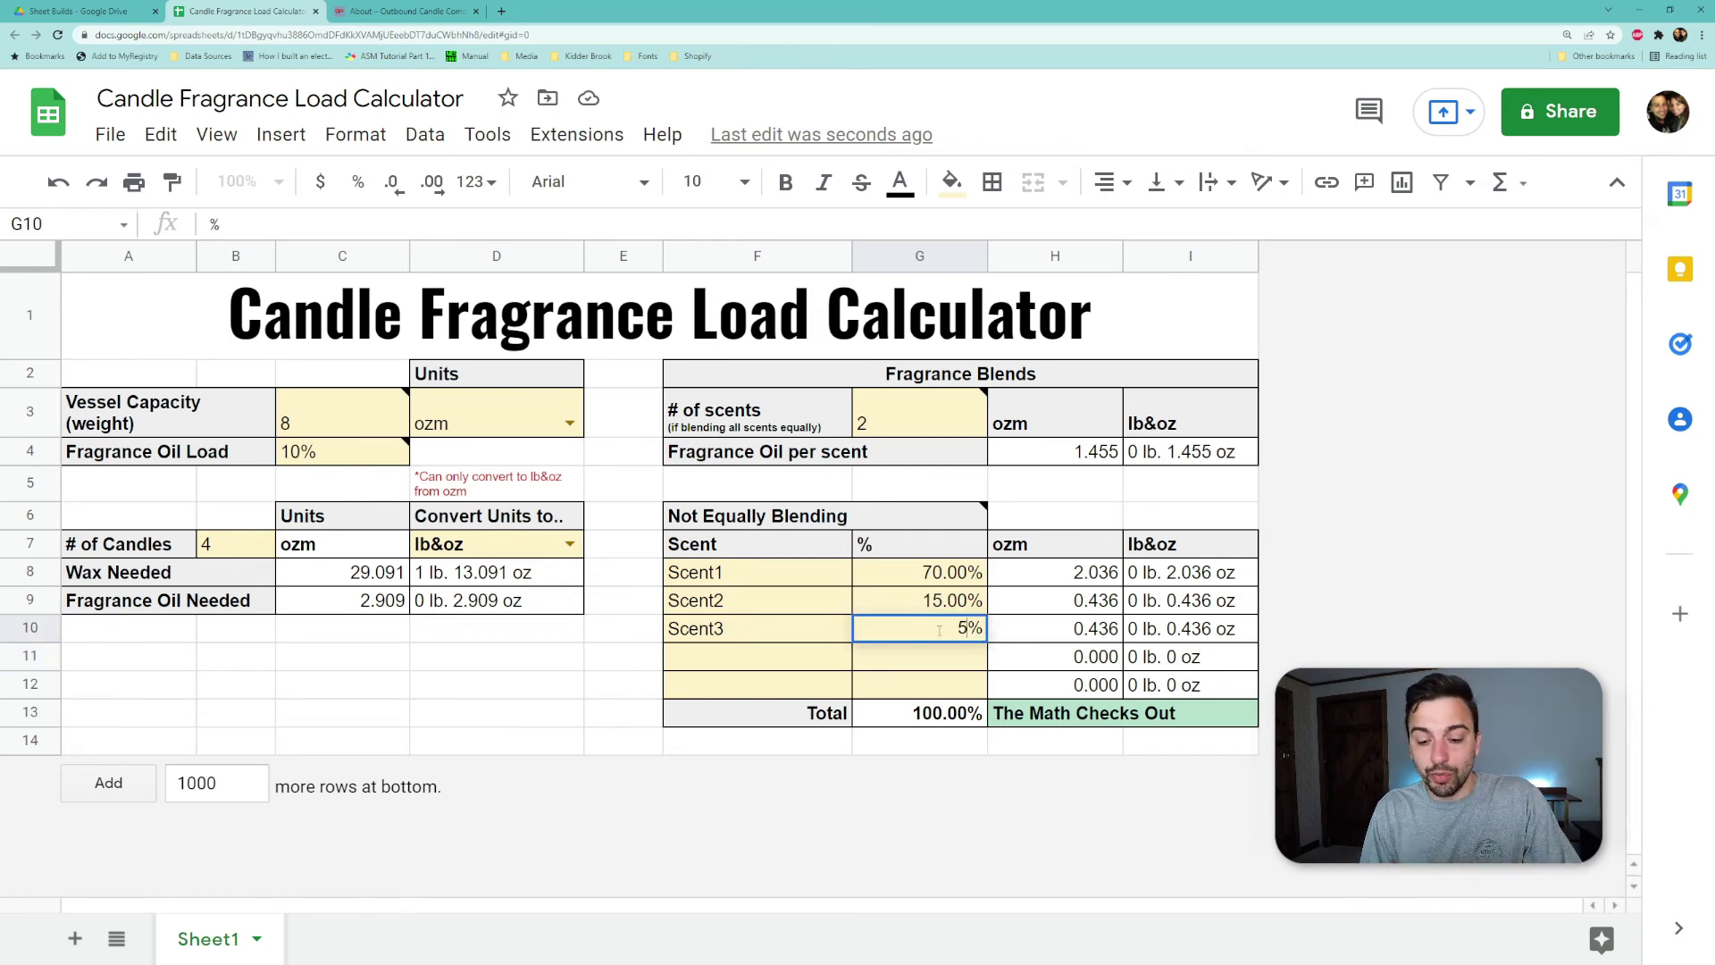
{"action": "key", "text": "Return"}
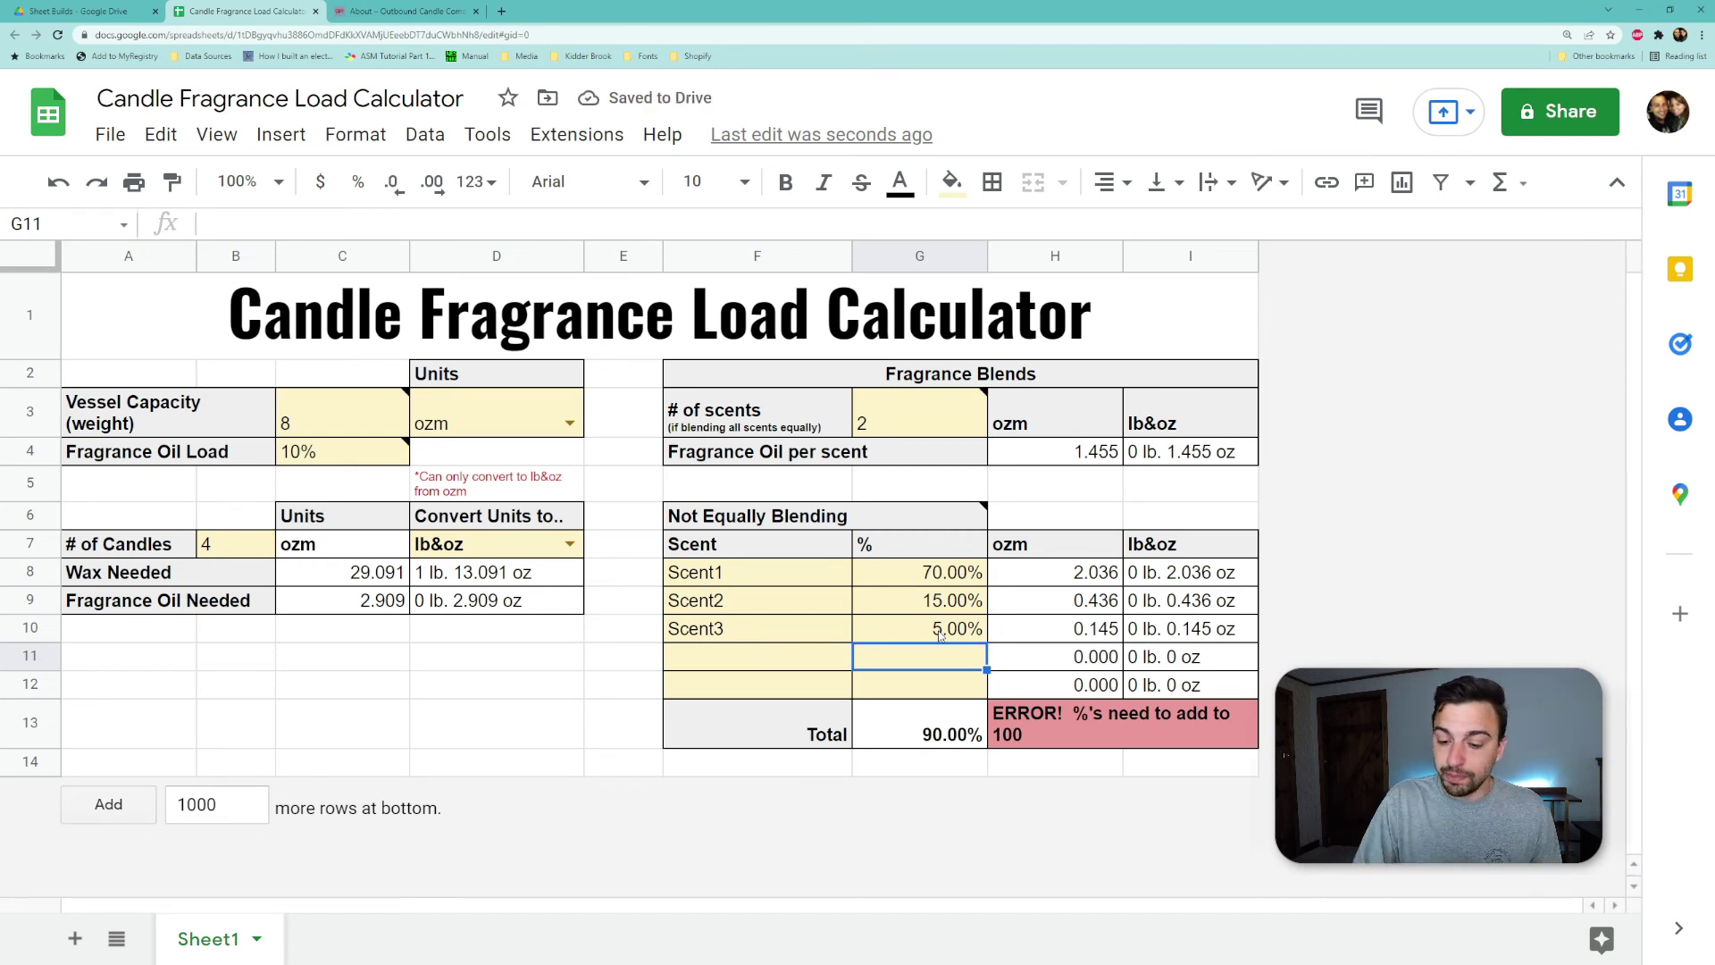
{"action": "left_click", "coordinate": [940, 635]}
{"action": "type", "text": "20"}
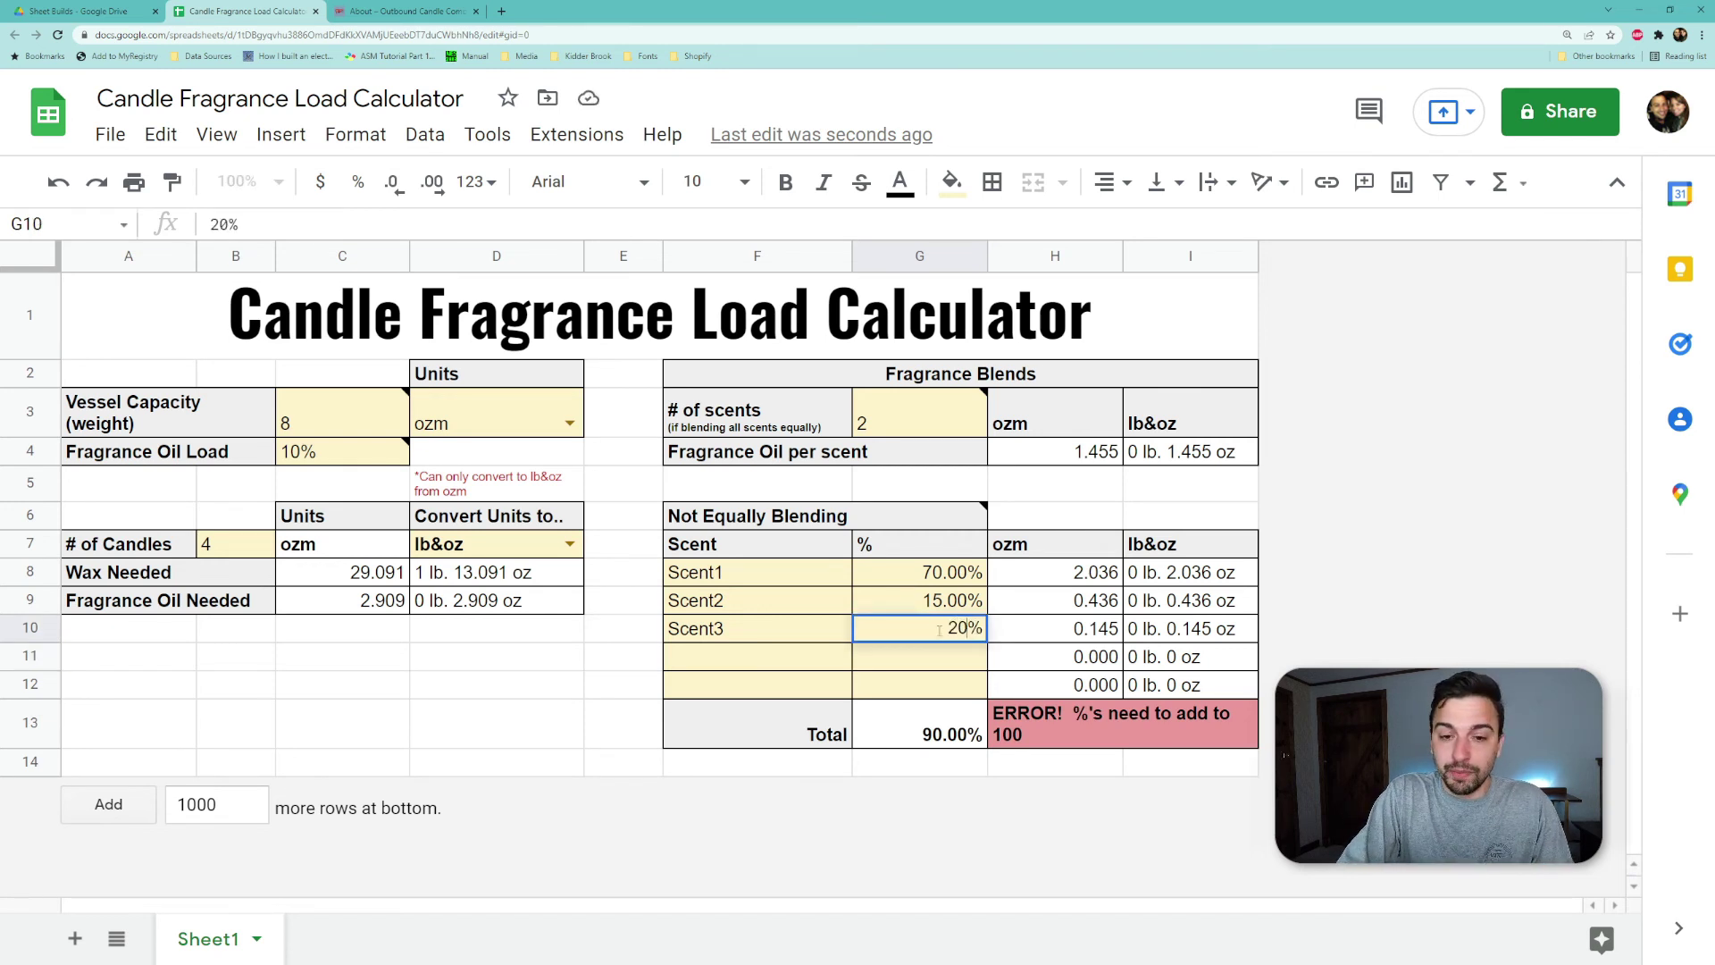
{"action": "key", "text": "Return"}
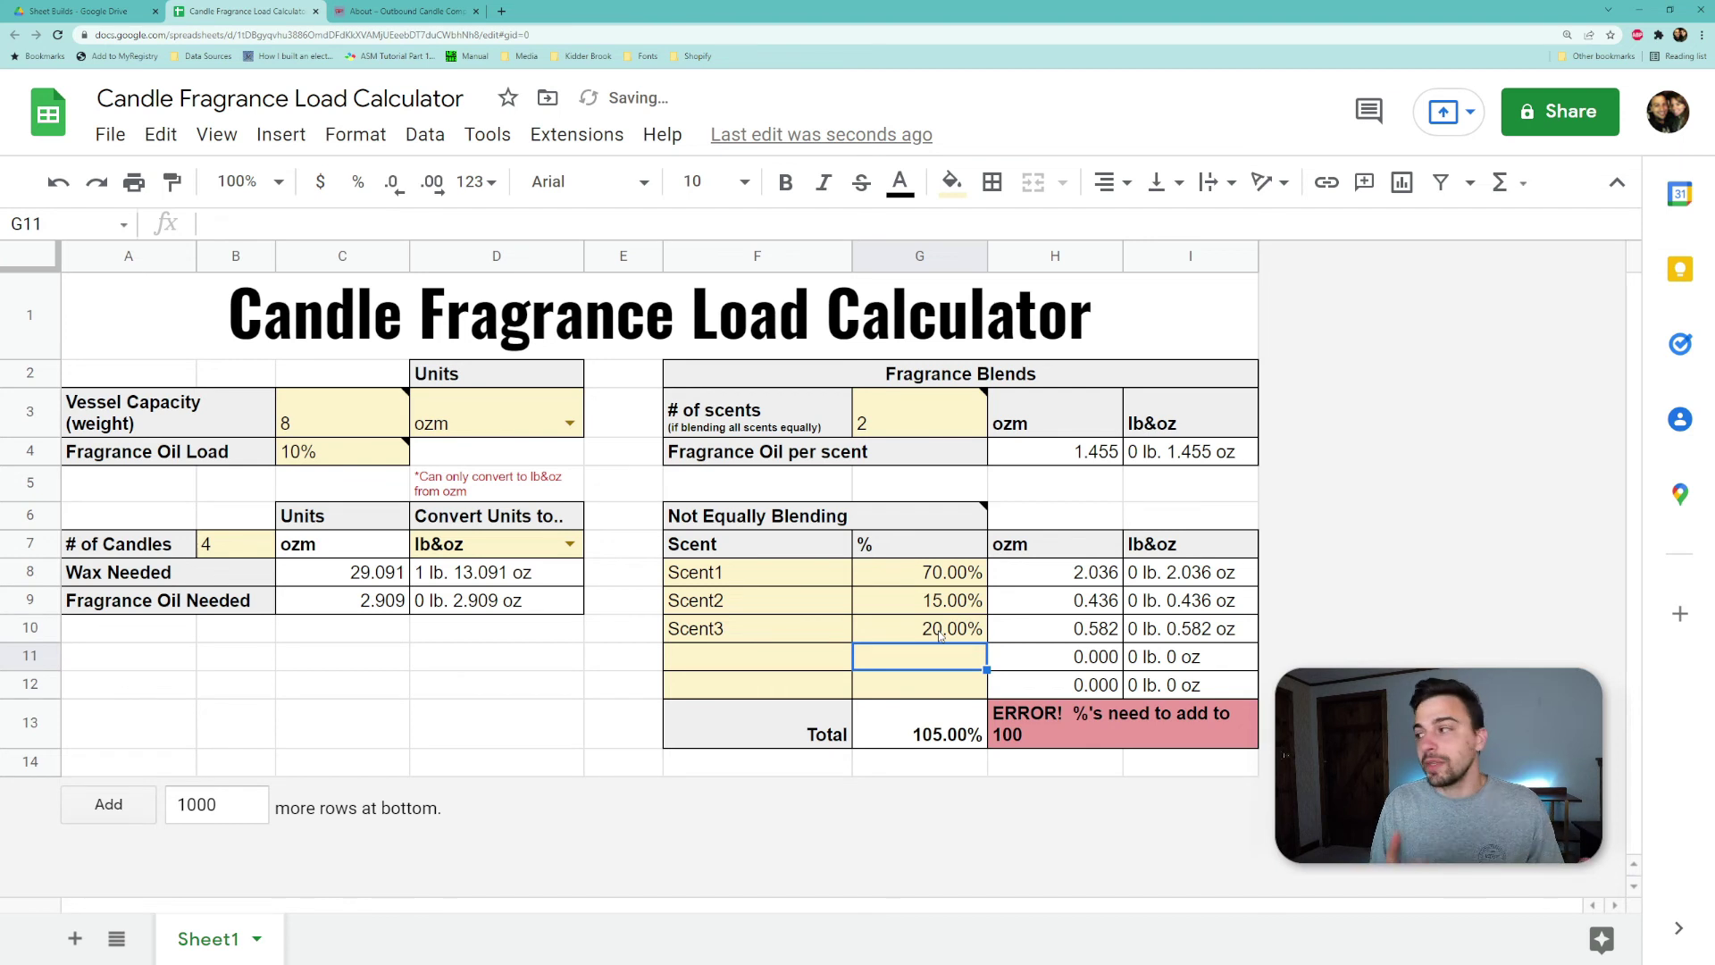